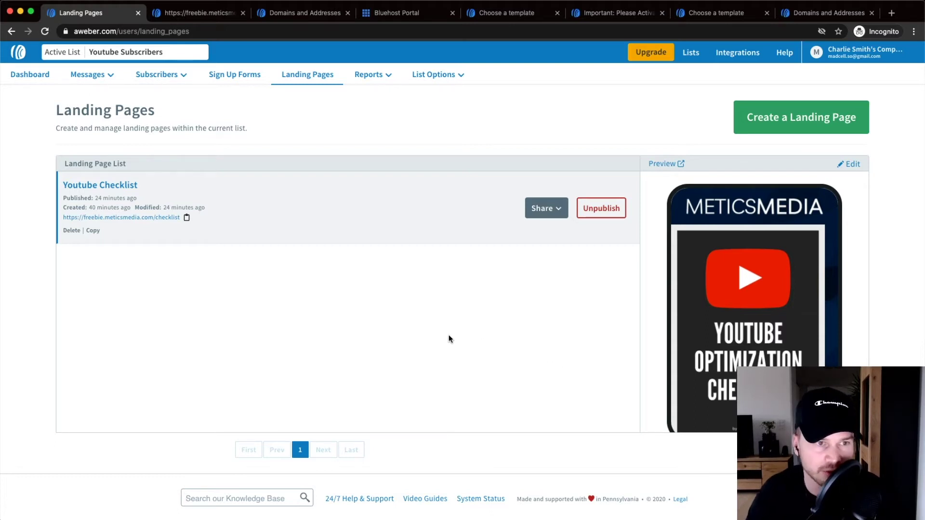
Step: Open the Messages menu for the Youtube Subscribers list to show drafts, broadcasts and campaigns
{"action": "left_click", "coordinate": [90, 77]}
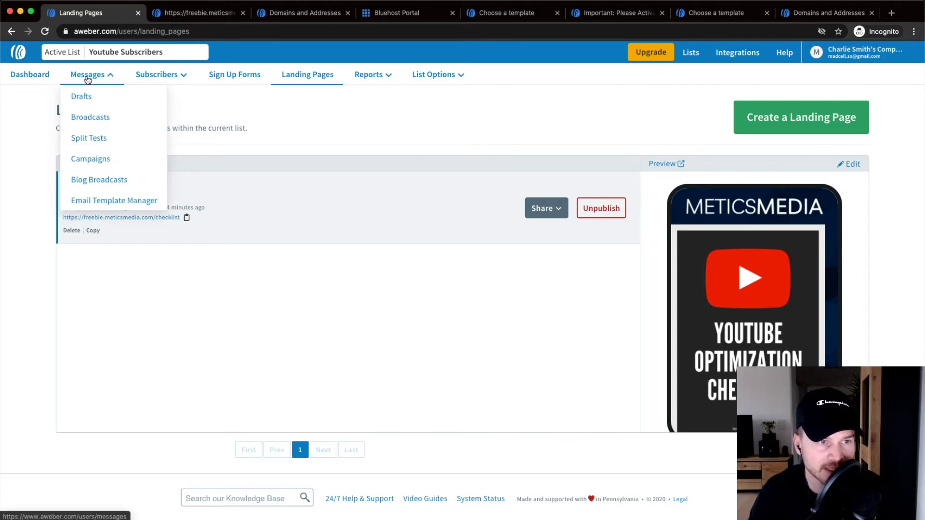
Step: Go to Campaigns and start a new campaign to see the blank, import and template options
{"action": "left_click", "coordinate": [95, 159]}
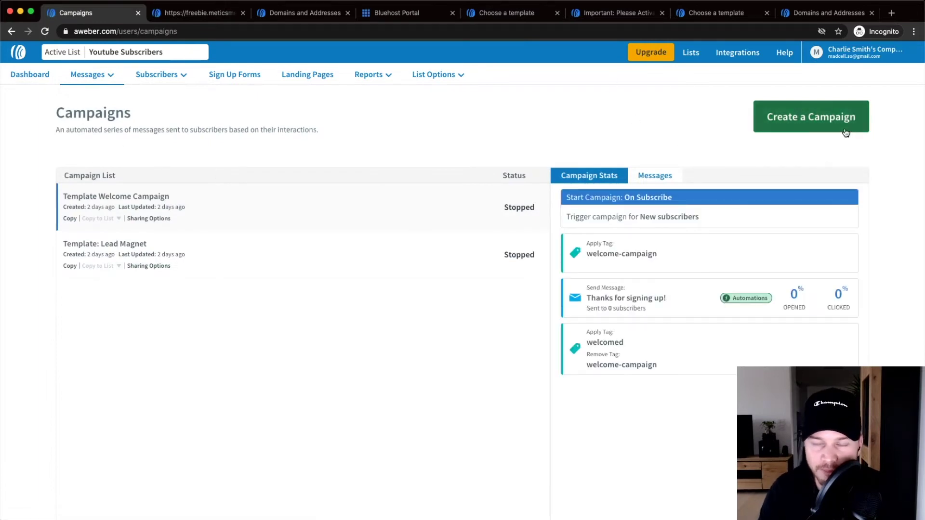
{"action": "left_click", "coordinate": [809, 119]}
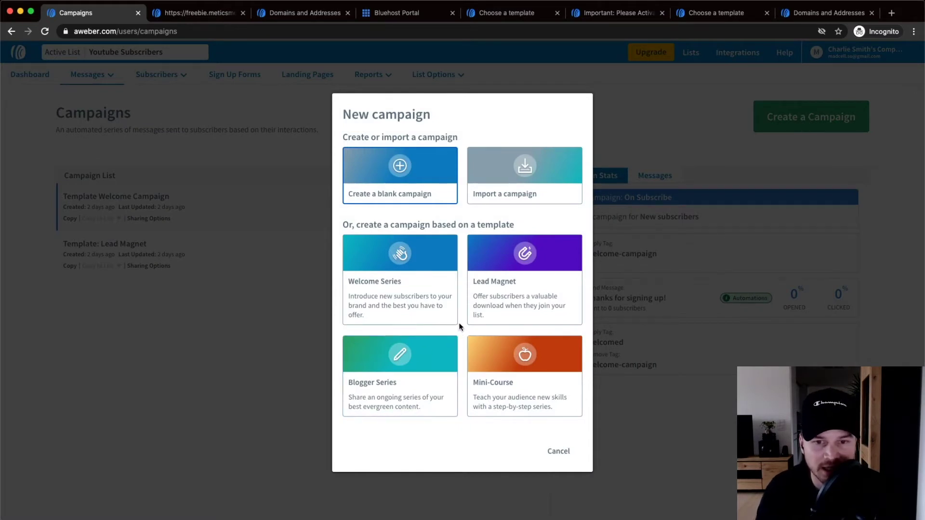
{"action": "scroll", "coordinate": [459, 326], "scroll_direction": "up", "scroll_amount": 5}
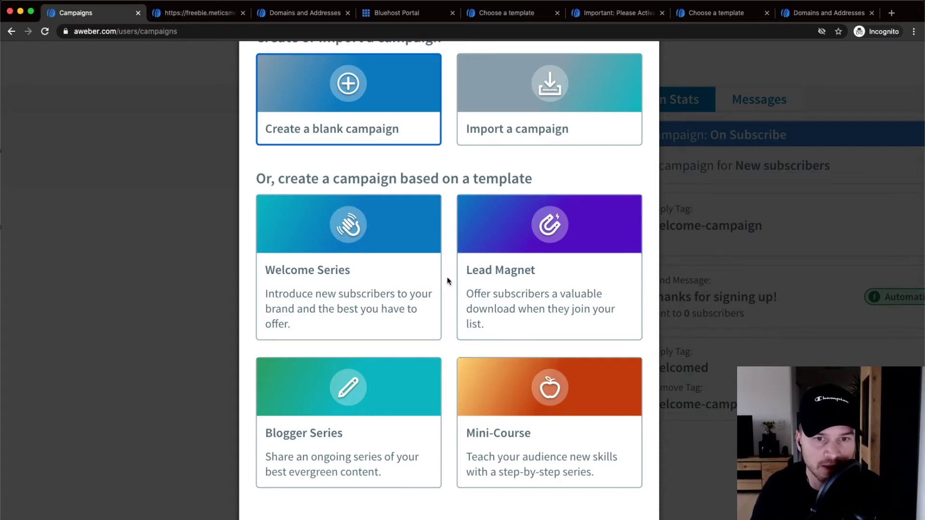
{"action": "scroll", "coordinate": [452, 270], "scroll_direction": "down", "scroll_amount": 3}
{"action": "scroll", "coordinate": [433, 202], "scroll_direction": "up", "scroll_amount": 1}
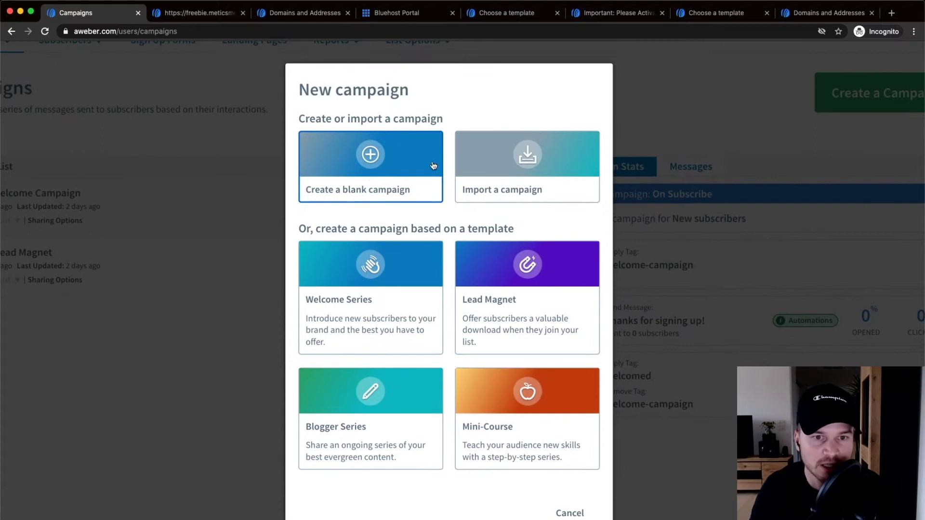
Step: Create a blank campaign named 'Welcome Series (Youtube)'
{"action": "left_click", "coordinate": [374, 161]}
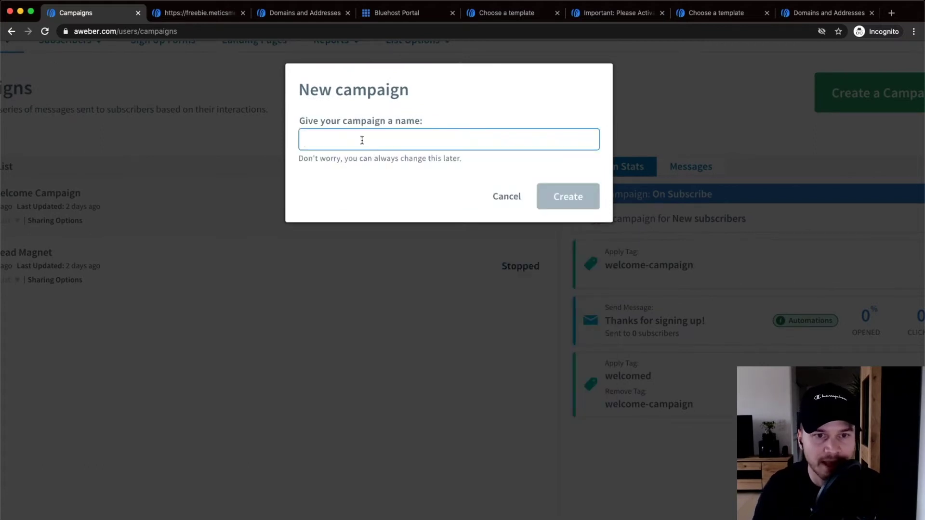
{"action": "scroll", "coordinate": [350, 155], "scroll_direction": "up", "scroll_amount": 1}
{"action": "type", "text": "W"}
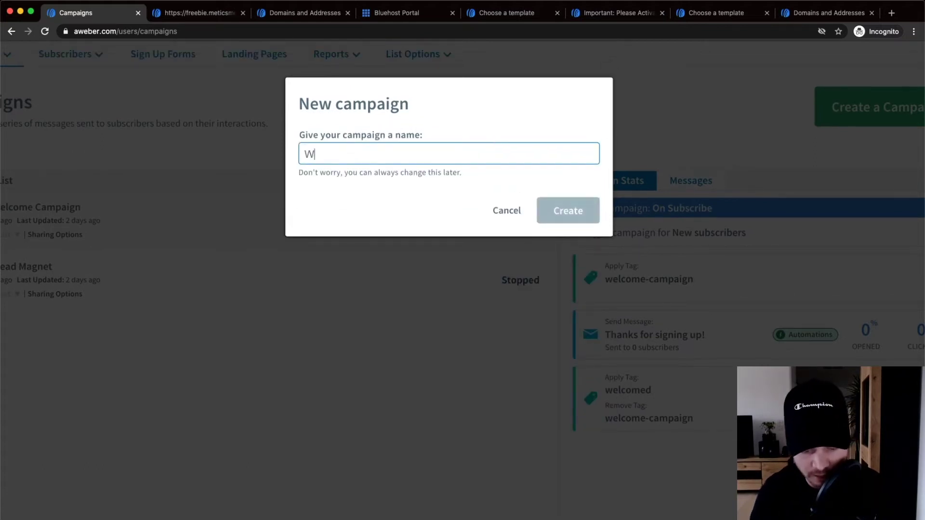
{"action": "type", "text": "elcome Serie"}
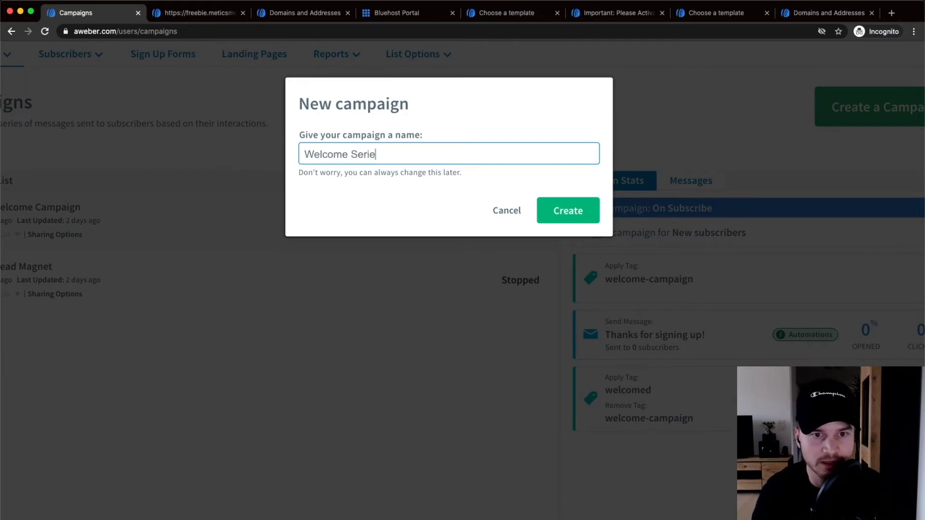
{"action": "type", "text": "s ("}
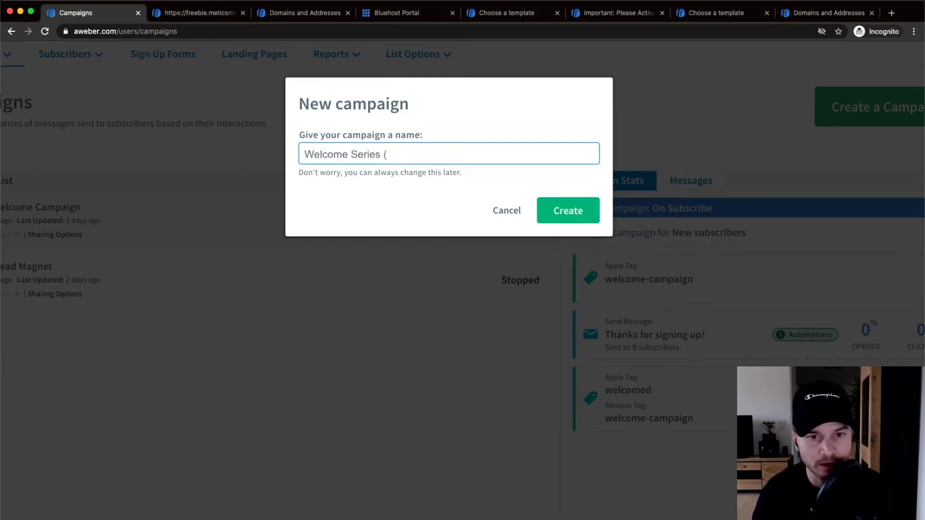
{"action": "type", "text": "Youtube)"}
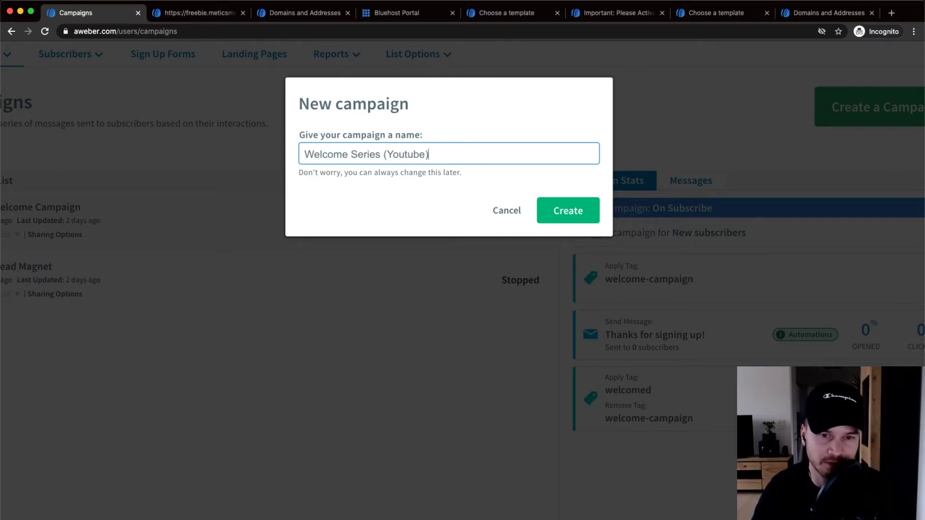
{"action": "left_click", "coordinate": [565, 218]}
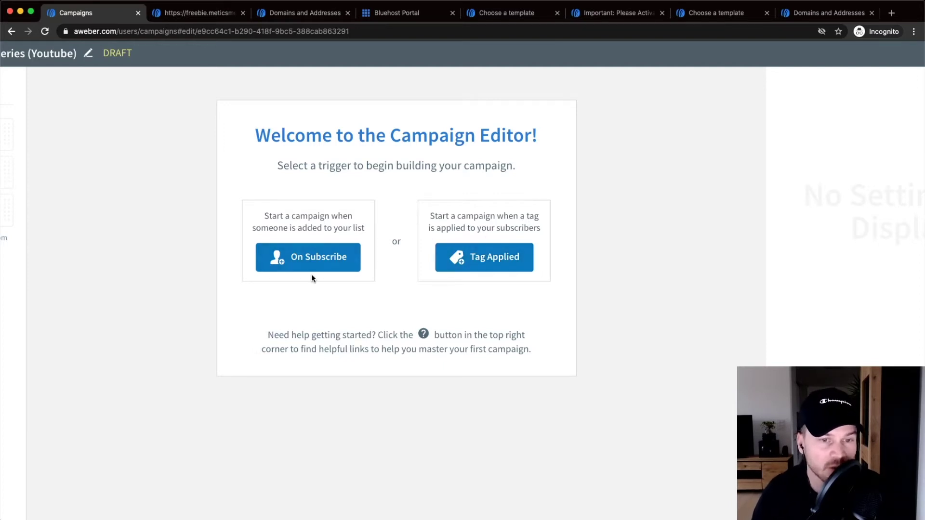
Step: Set the campaign trigger to On Subscribe and add an Apply Tag step after it
{"action": "scroll", "coordinate": [318, 275], "scroll_direction": "up", "scroll_amount": 3}
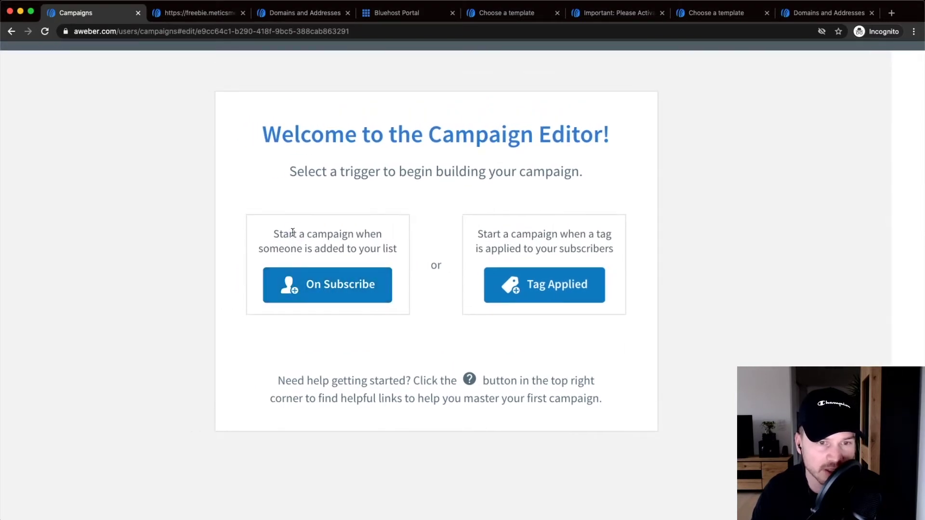
{"action": "left_click_drag", "start_coordinate": [289, 234], "coordinate": [376, 234]}
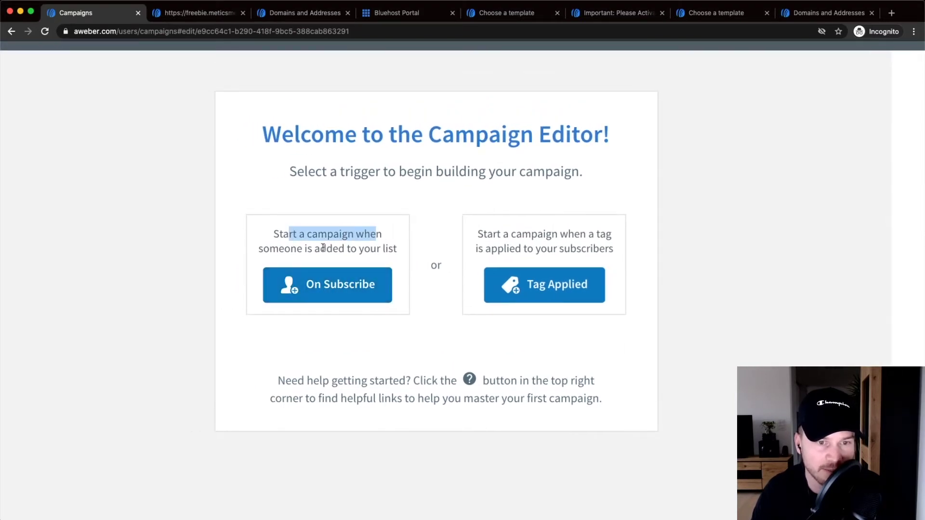
{"action": "left_click", "coordinate": [320, 291]}
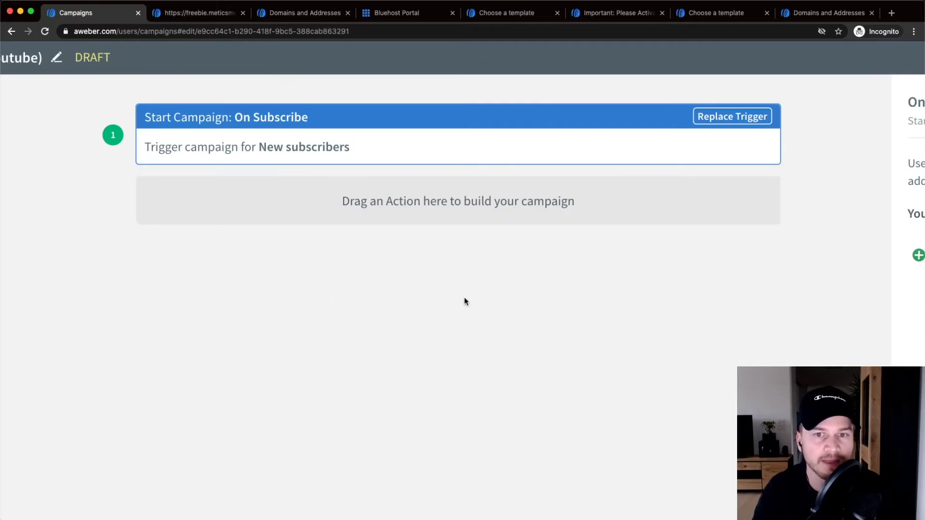
{"action": "scroll", "coordinate": [464, 297], "scroll_direction": "down", "scroll_amount": 3}
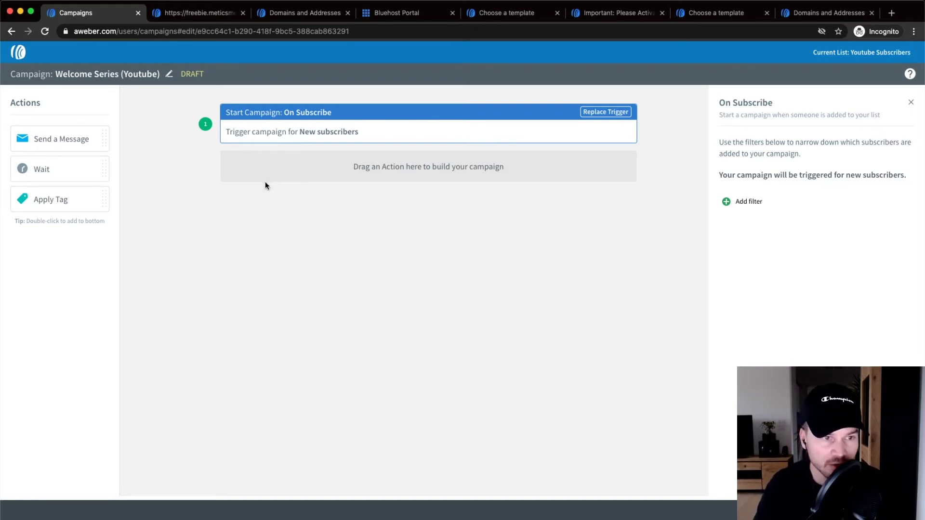
{"action": "left_click_drag", "start_coordinate": [61, 200], "coordinate": [327, 153]}
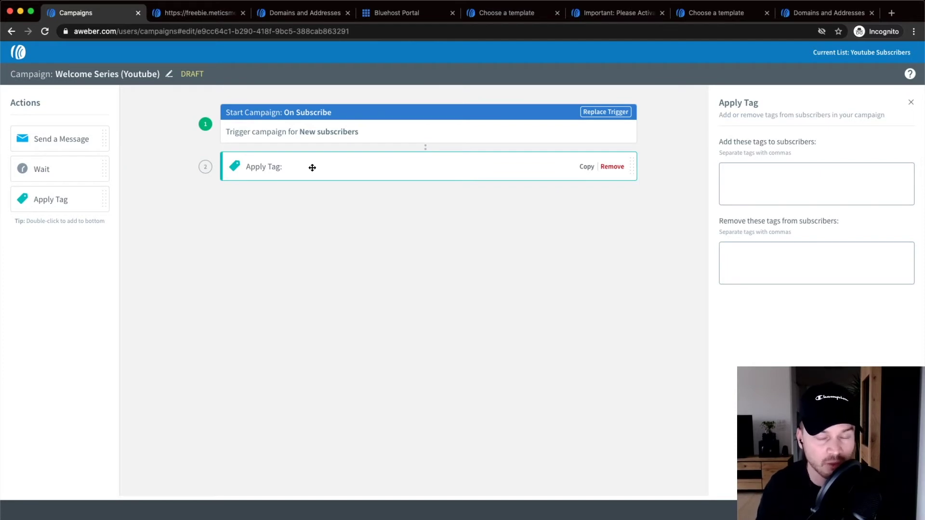
Step: Make the Apply Tag step add the 'welcome series' tag to subscribers
{"action": "left_click", "coordinate": [742, 182]}
{"action": "type", "text": "weclome"}
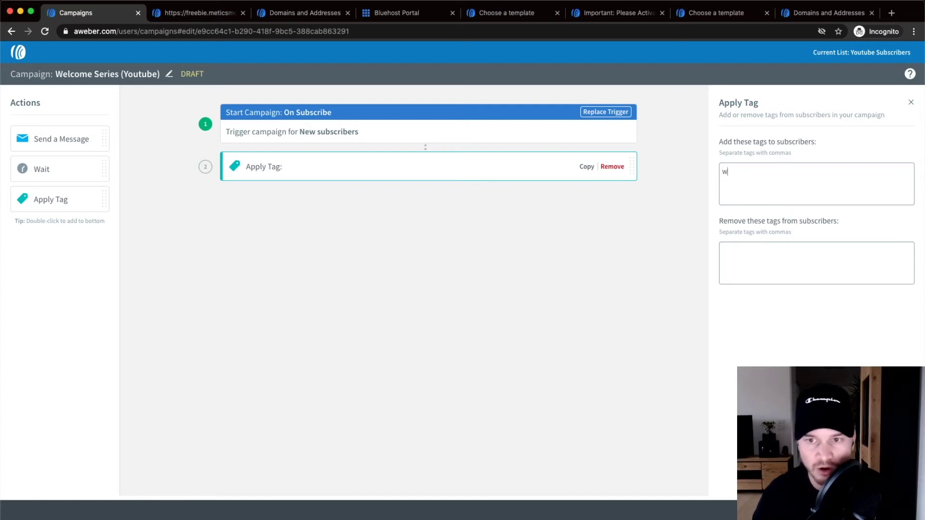
{"action": "key", "text": "BackSpace"}
{"action": "key", "text": "BackSpace"}
{"action": "key", "text": "BackSpace"}
{"action": "key", "text": "BackSpace"}
{"action": "key", "text": "BackSpace"}
{"action": "key", "text": "BackSpace"}
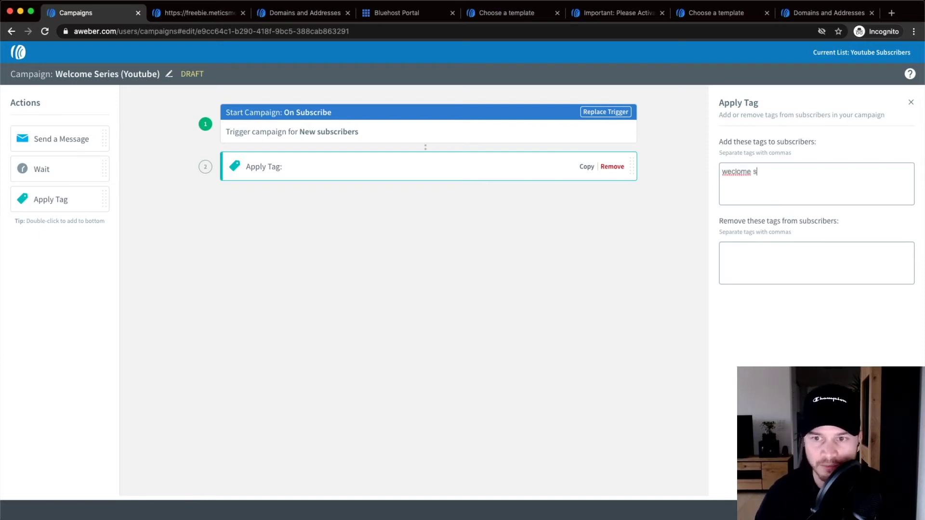
{"action": "type", "text": "lcome series"}
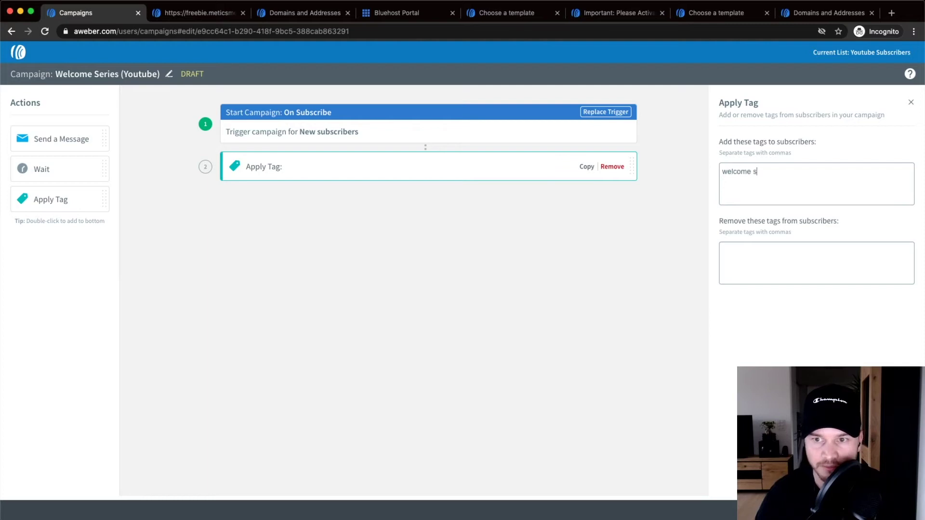
{"action": "left_click", "coordinate": [803, 331]}
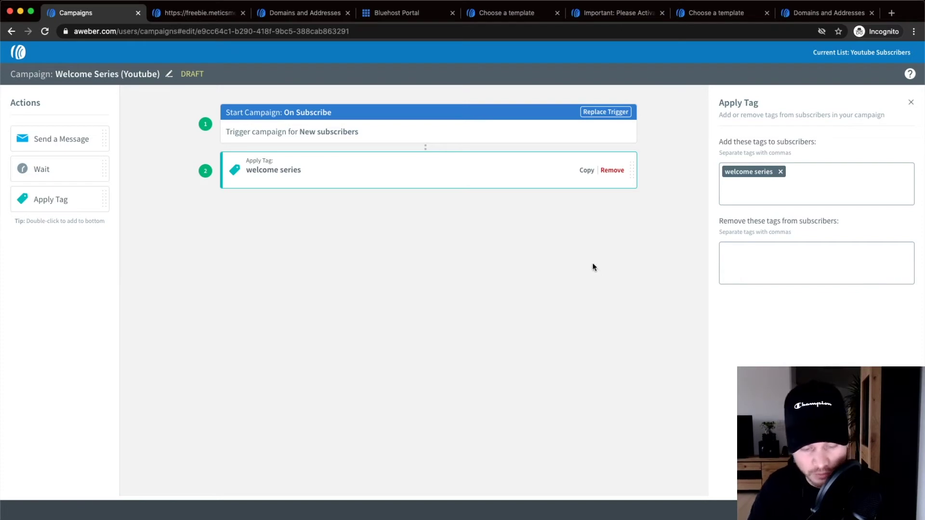
{"action": "left_click", "coordinate": [319, 262]}
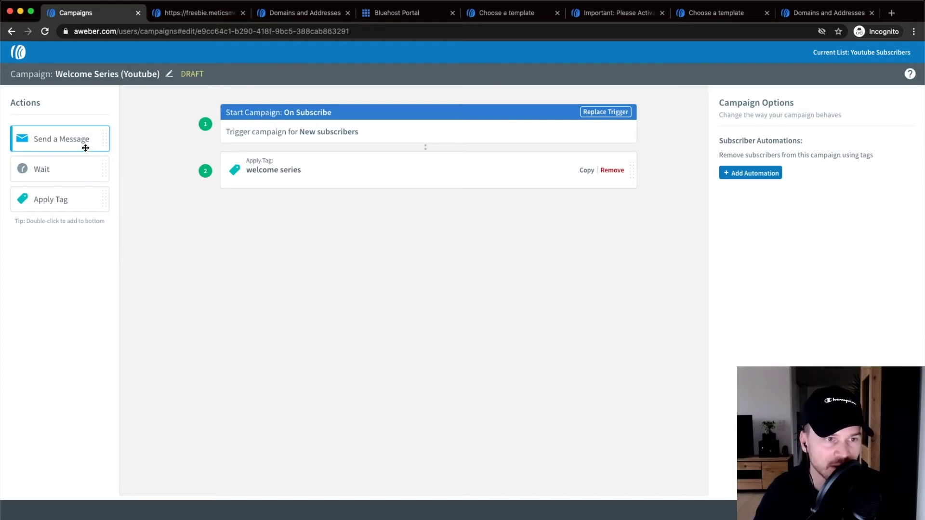
Step: Add a Send a Message step using the 'Your freebie is inside' draft and open it for editing
{"action": "left_click_drag", "start_coordinate": [55, 139], "coordinate": [385, 232]}
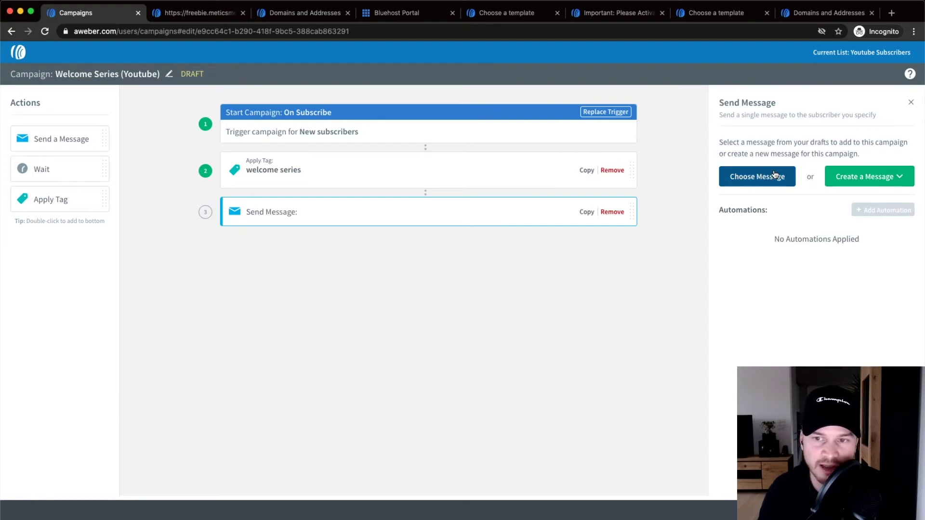
{"action": "left_click", "coordinate": [897, 179]}
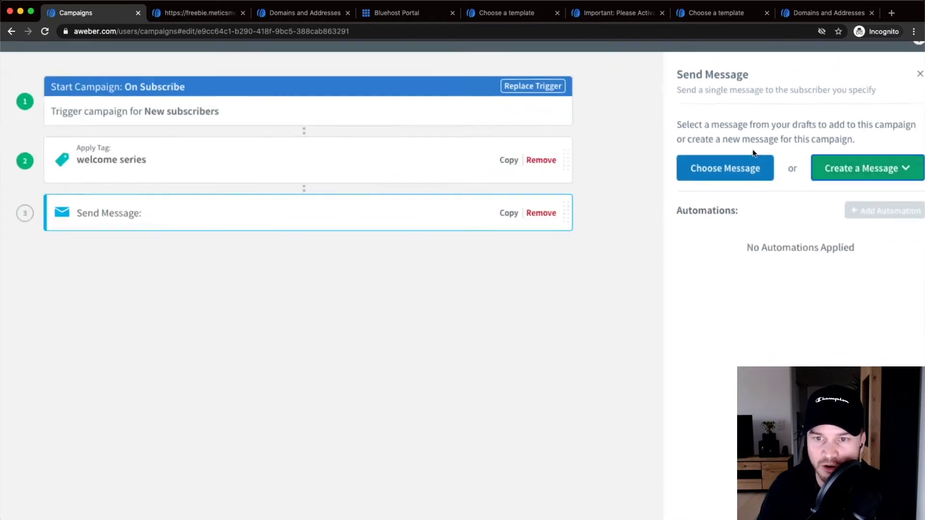
{"action": "left_click", "coordinate": [745, 170]}
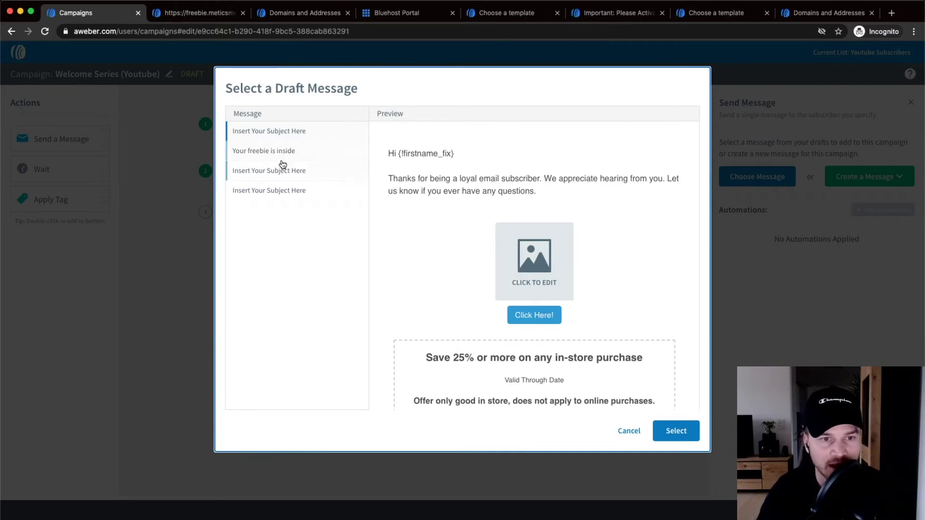
{"action": "scroll", "coordinate": [288, 159], "scroll_direction": "up", "scroll_amount": 5}
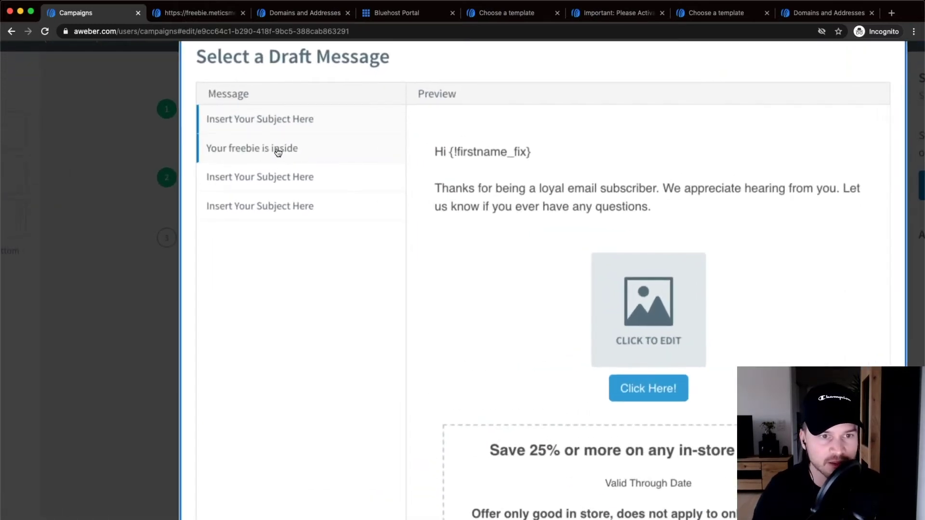
{"action": "left_click", "coordinate": [239, 148]}
{"action": "scroll", "coordinate": [240, 148], "scroll_direction": "left", "scroll_amount": 3}
{"action": "scroll", "coordinate": [462, 159], "scroll_direction": "down", "scroll_amount": 5}
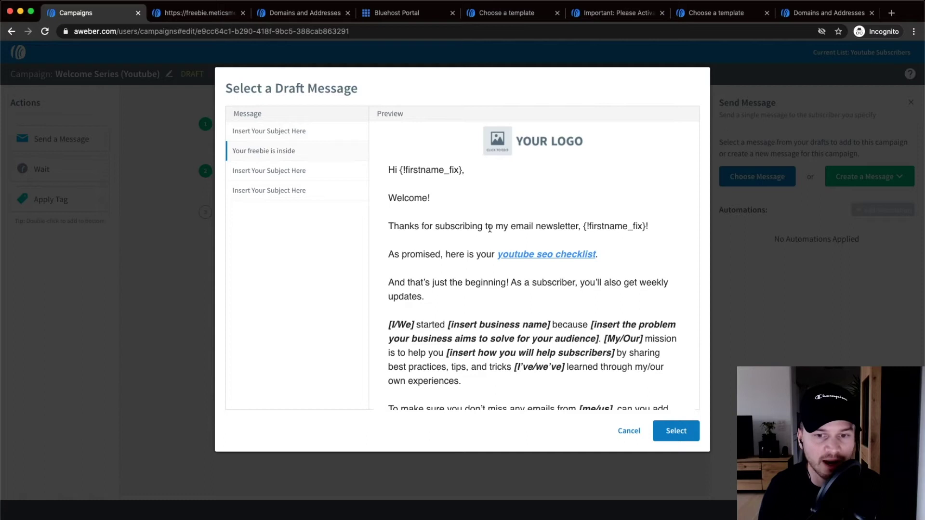
{"action": "scroll", "coordinate": [506, 227], "scroll_direction": "down", "scroll_amount": 2}
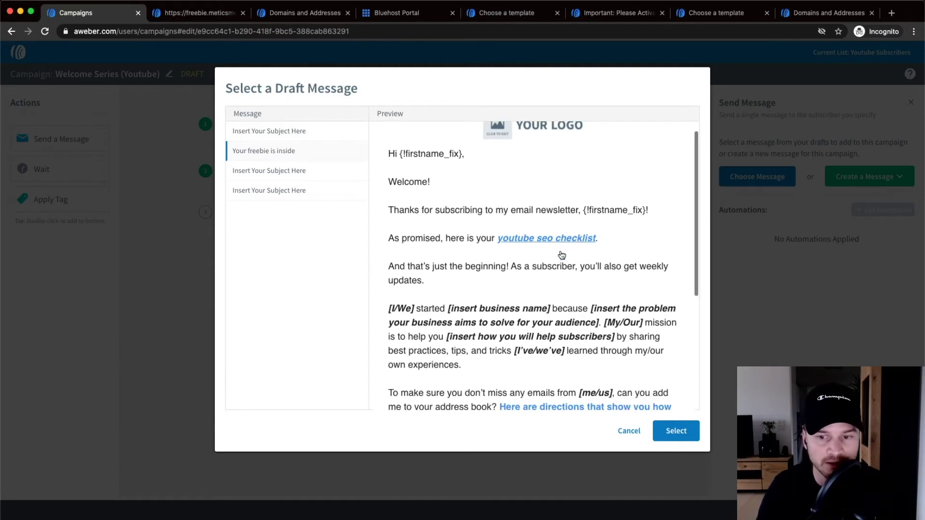
{"action": "scroll", "coordinate": [519, 235], "scroll_direction": "down", "scroll_amount": 2}
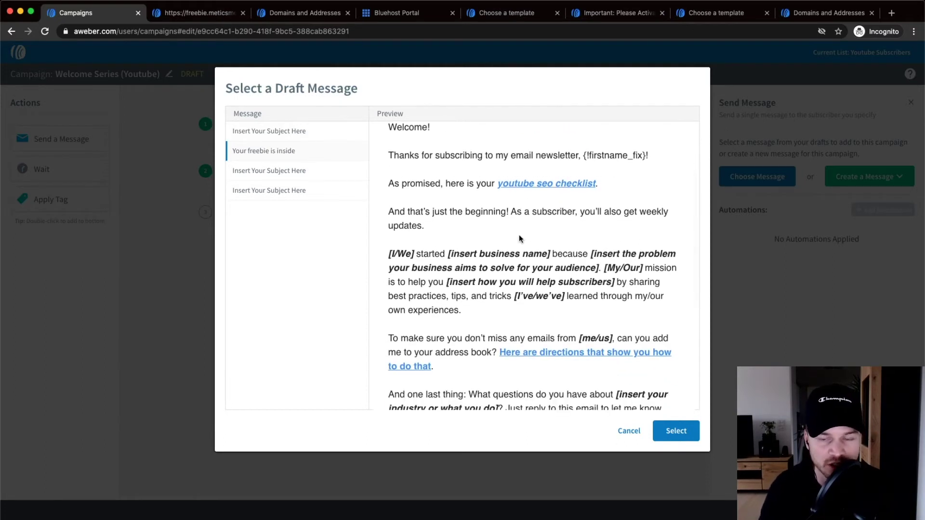
{"action": "scroll", "coordinate": [519, 235], "scroll_direction": "up", "scroll_amount": 4}
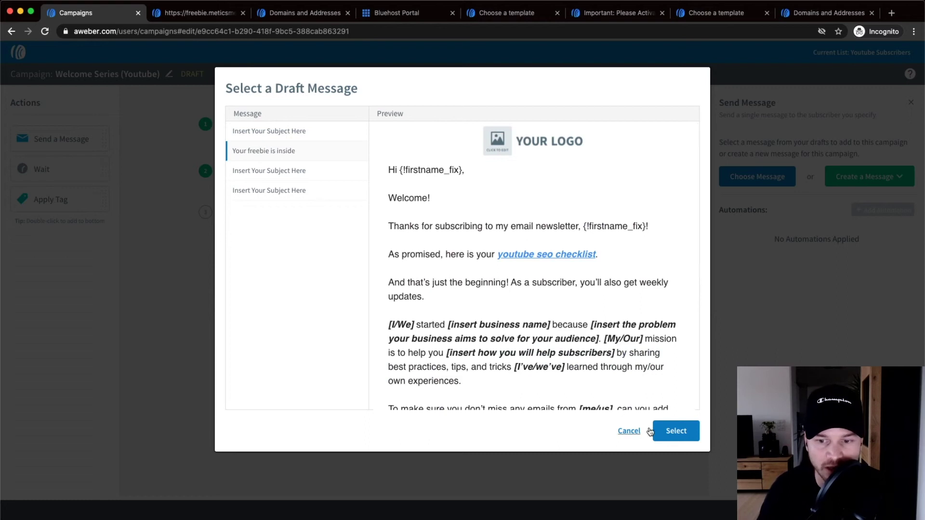
{"action": "left_click", "coordinate": [689, 441]}
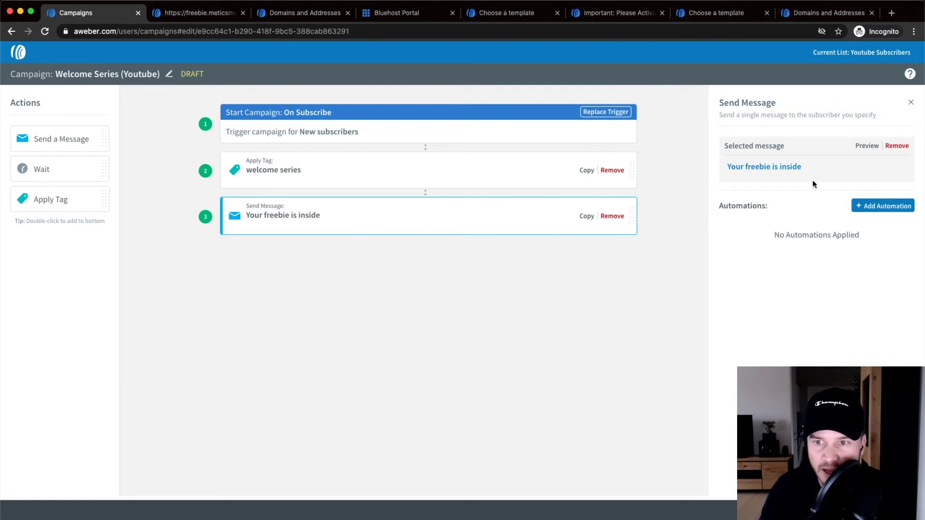
{"action": "left_click", "coordinate": [761, 169]}
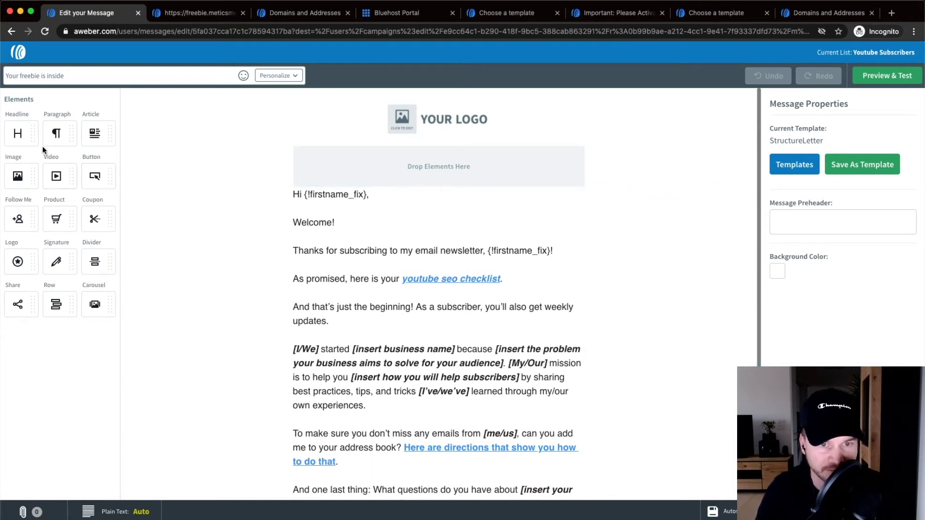
Step: Delete the YOUR LOGO placeholder row from the top of the email
{"action": "left_click_drag", "start_coordinate": [18, 176], "coordinate": [40, 176]}
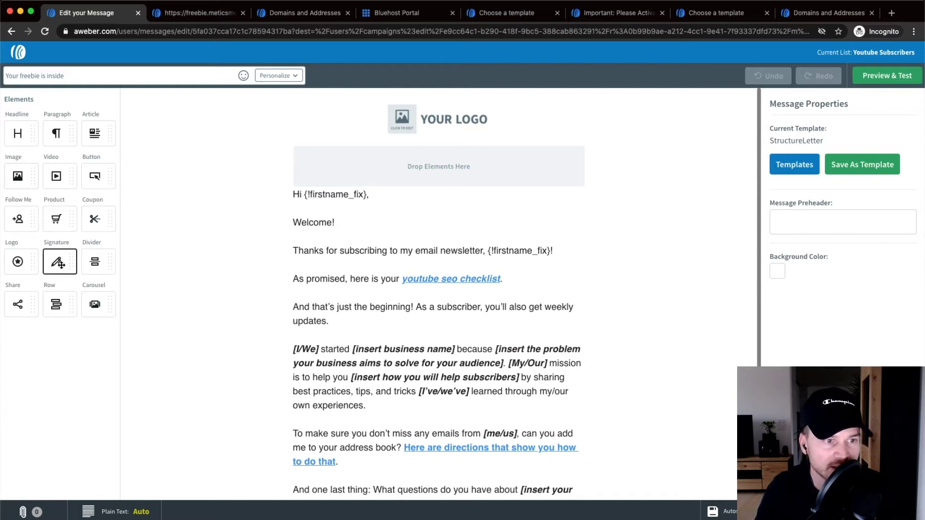
{"action": "scroll", "coordinate": [435, 253], "scroll_direction": "down", "scroll_amount": 3}
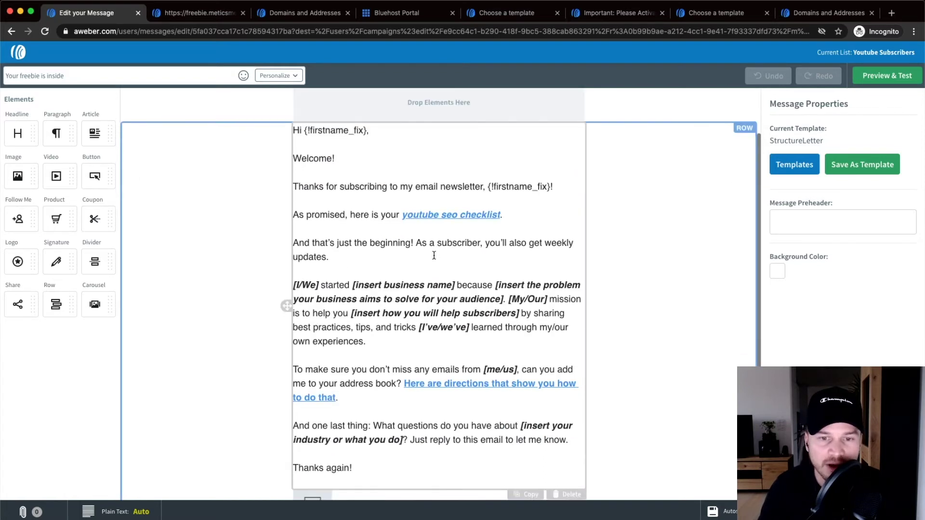
{"action": "scroll", "coordinate": [430, 256], "scroll_direction": "up", "scroll_amount": 3}
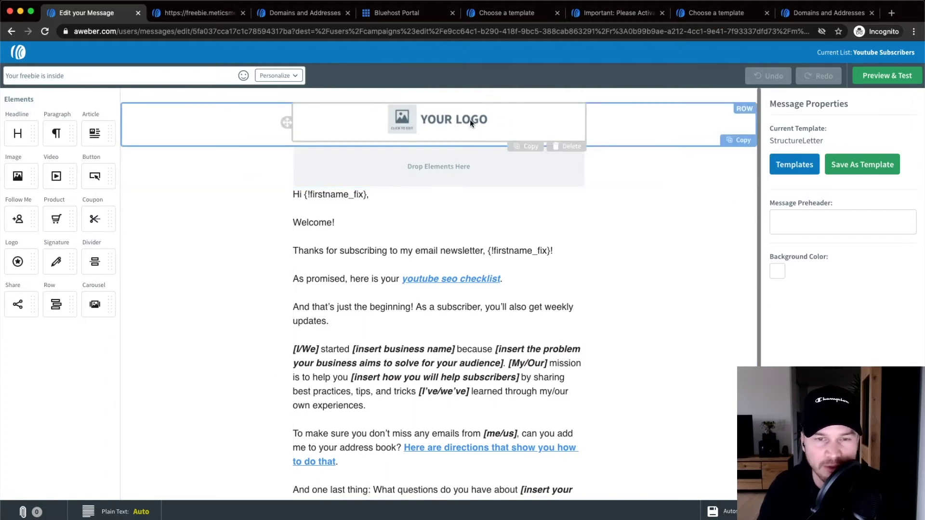
{"action": "left_click", "coordinate": [572, 147]}
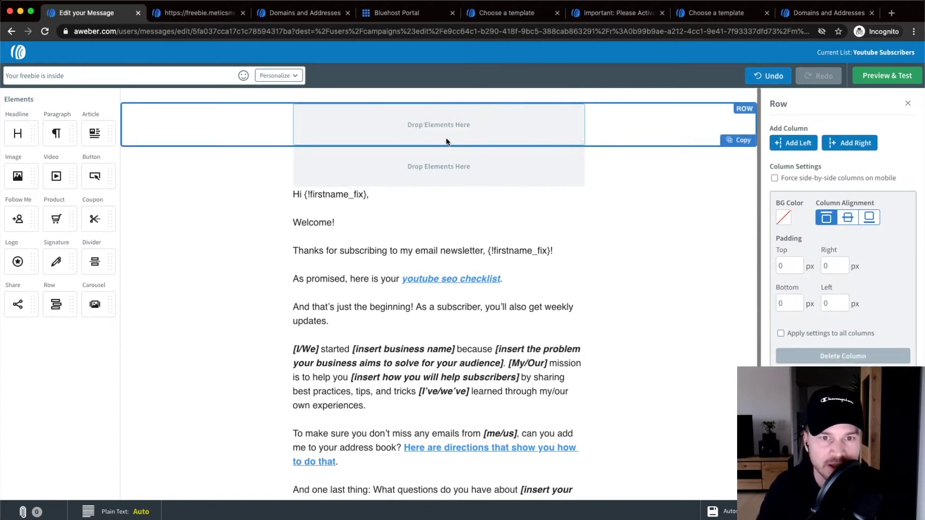
{"action": "left_click", "coordinate": [463, 166]}
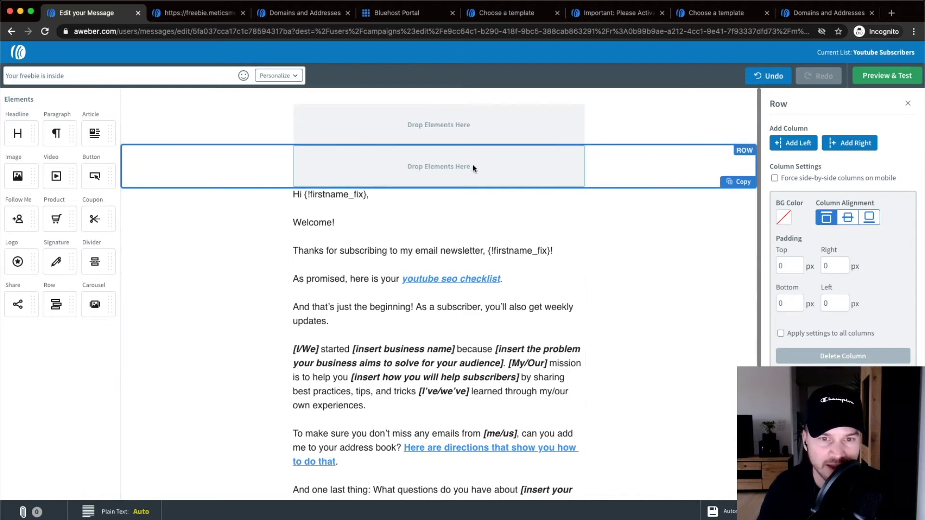
Step: Preview the email, return to the editor, and select the greeting's first-name field
{"action": "left_click", "coordinate": [883, 79]}
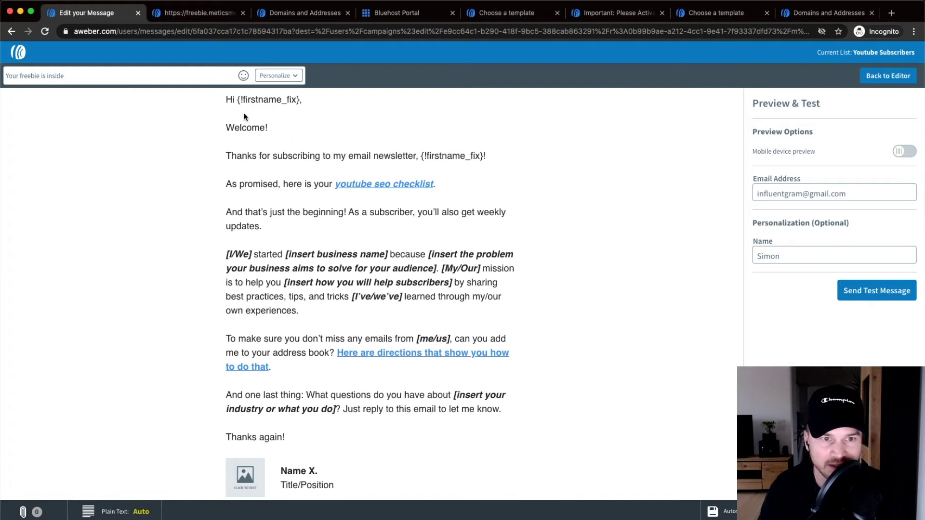
{"action": "left_click", "coordinate": [889, 76]}
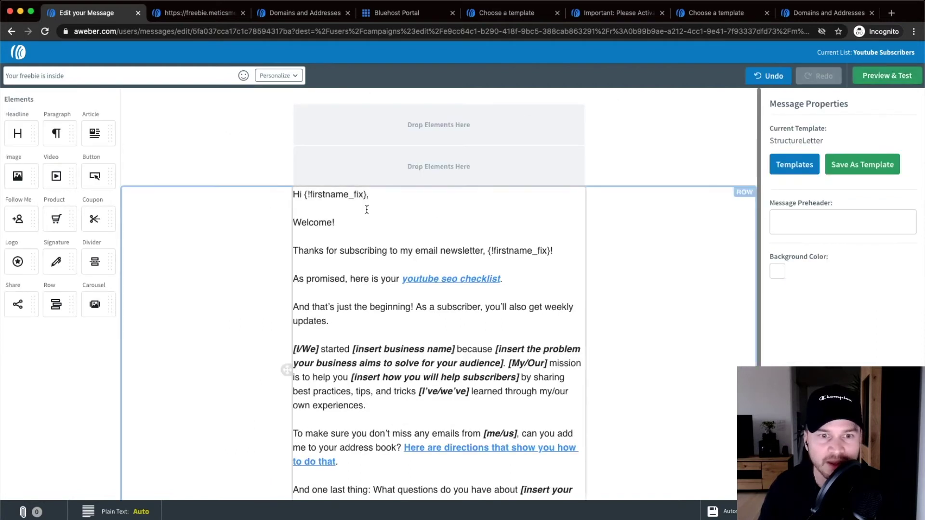
{"action": "scroll", "coordinate": [337, 202], "scroll_direction": "down", "scroll_amount": 2}
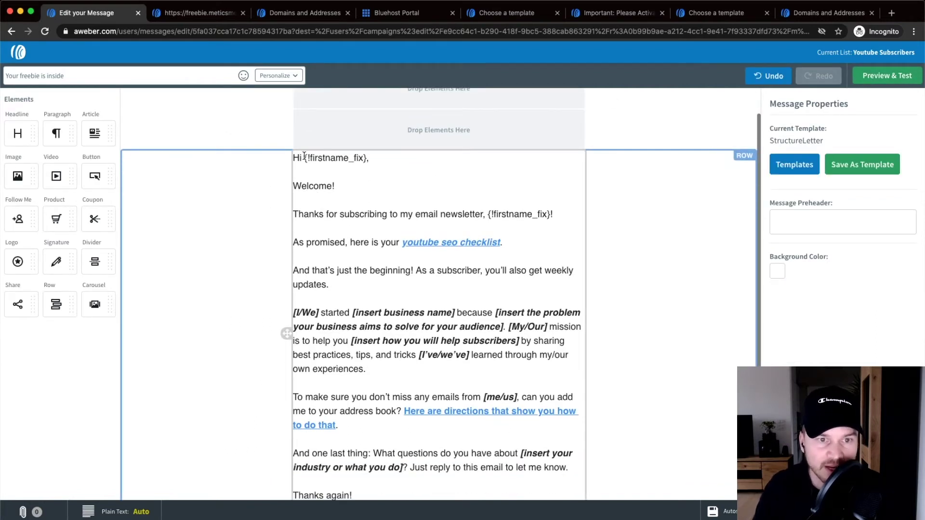
{"action": "left_click_drag", "start_coordinate": [304, 156], "coordinate": [383, 157]}
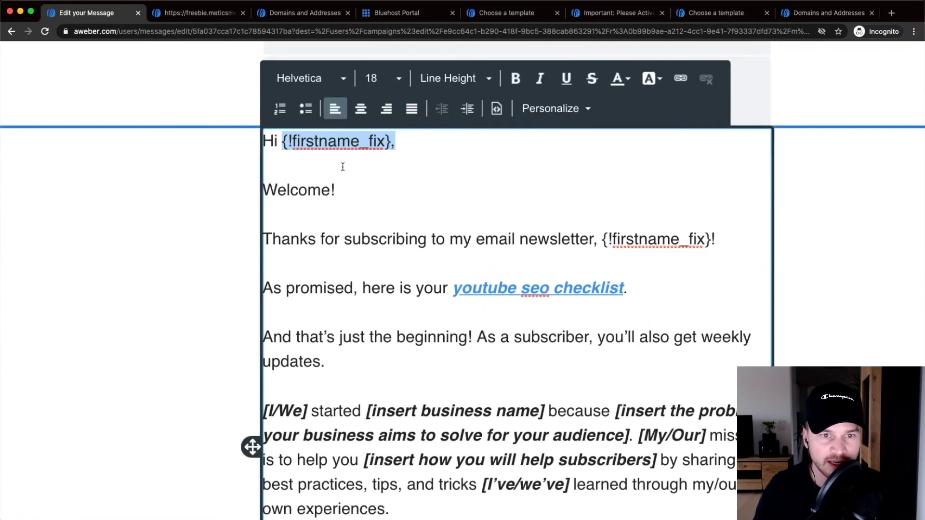
{"action": "scroll", "coordinate": [342, 167], "scroll_direction": "up", "scroll_amount": 2}
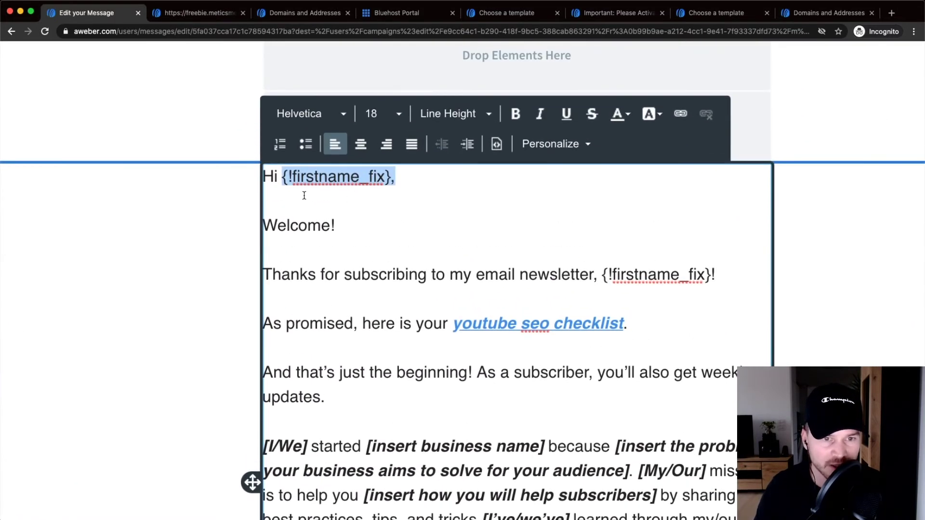
Step: Insert a Full Name field on a new line below the greeting, then delete it again
{"action": "left_click", "coordinate": [304, 196]}
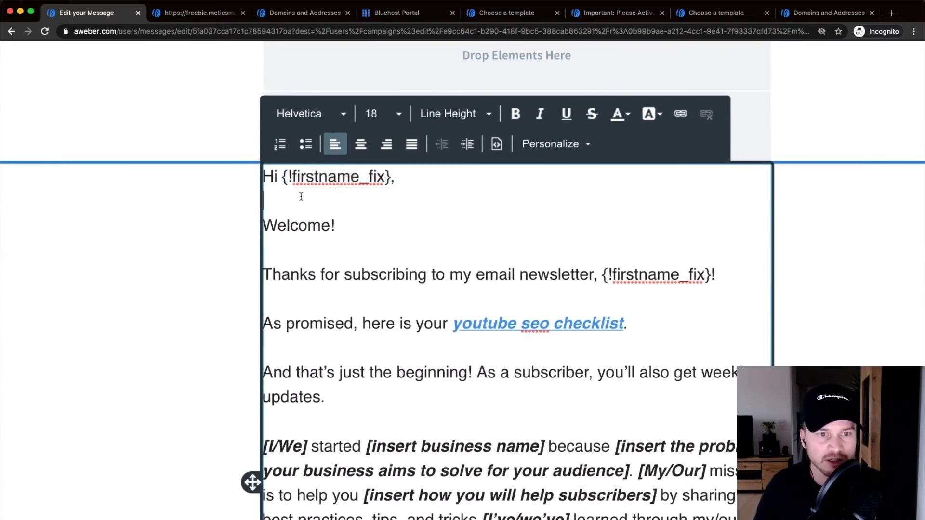
{"action": "left_click_drag", "start_coordinate": [283, 176], "coordinate": [391, 178]}
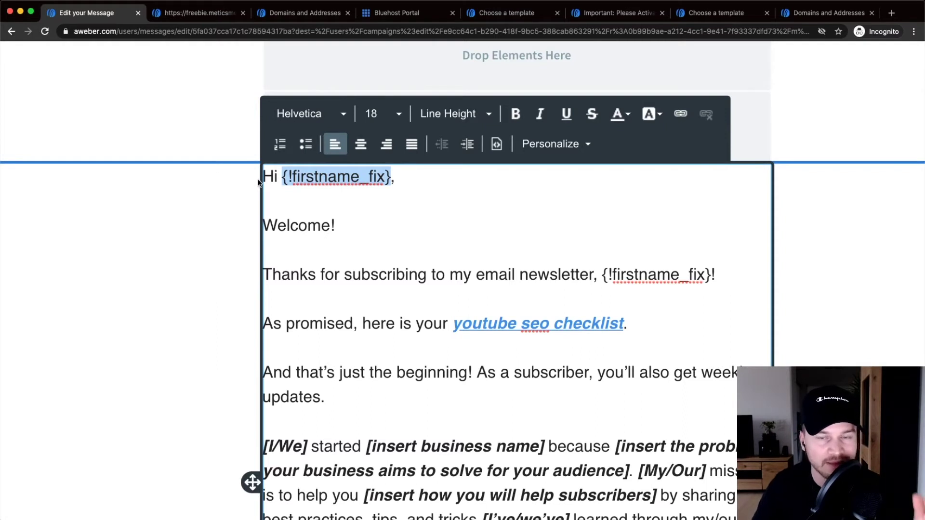
{"action": "left_click", "coordinate": [295, 199]}
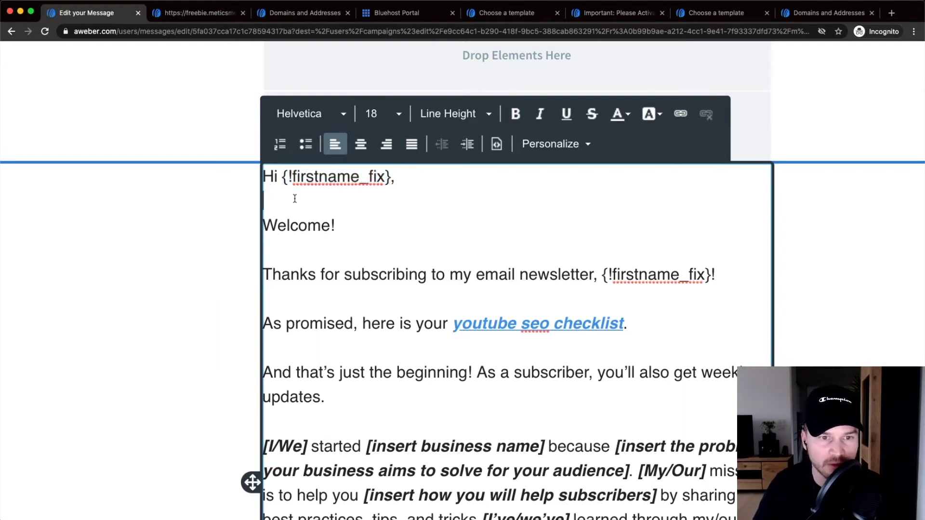
{"action": "key", "text": "Return"}
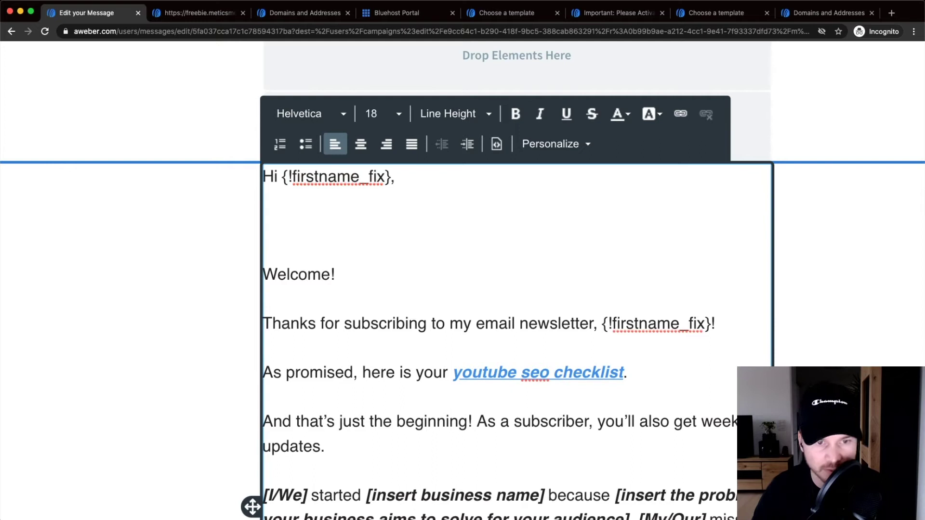
{"action": "left_click", "coordinate": [567, 150]}
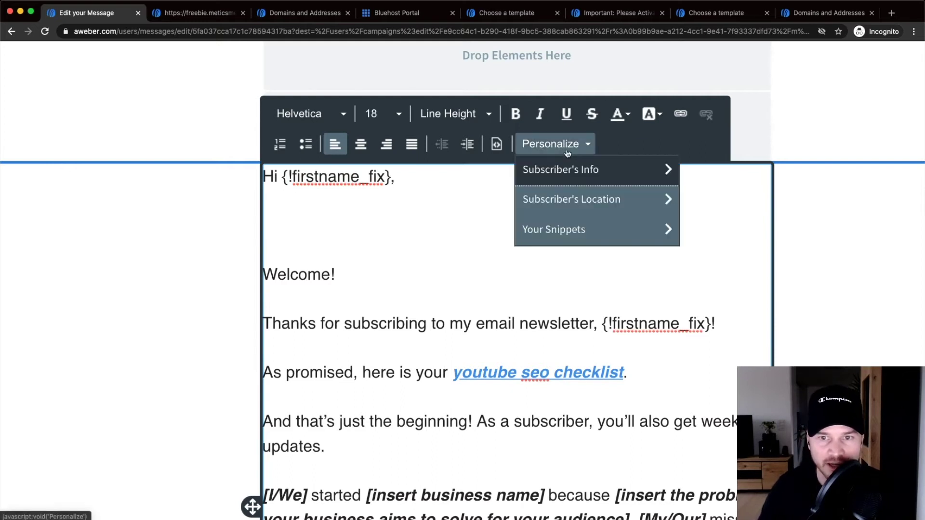
{"action": "left_click", "coordinate": [600, 174]}
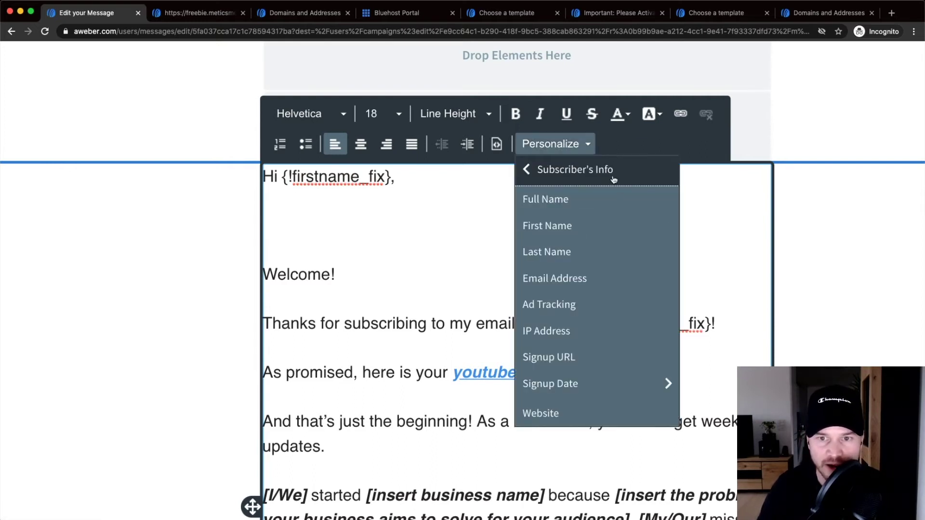
{"action": "left_click", "coordinate": [556, 204]}
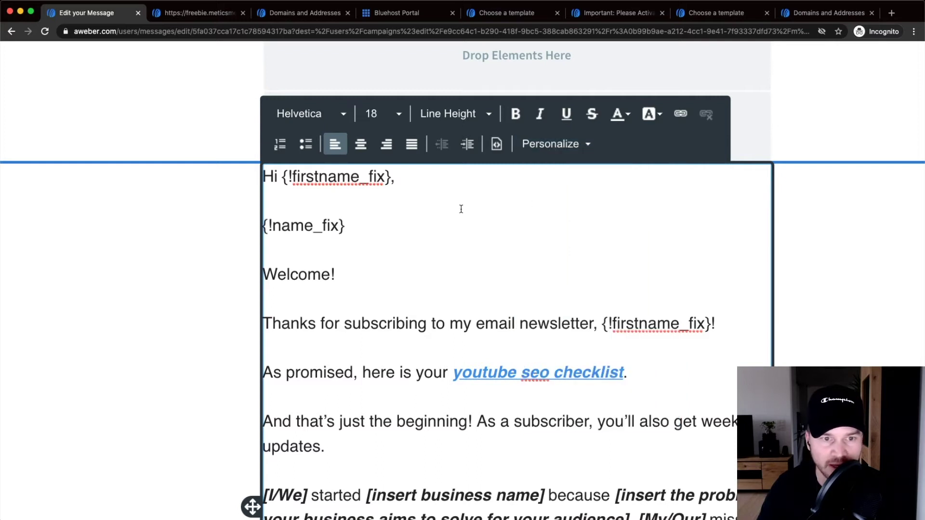
{"action": "left_click_drag", "start_coordinate": [356, 226], "coordinate": [268, 226]}
{"action": "key", "text": "BackSpace"}
{"action": "key", "text": "BackSpace"}
{"action": "key", "text": "BackSpace"}
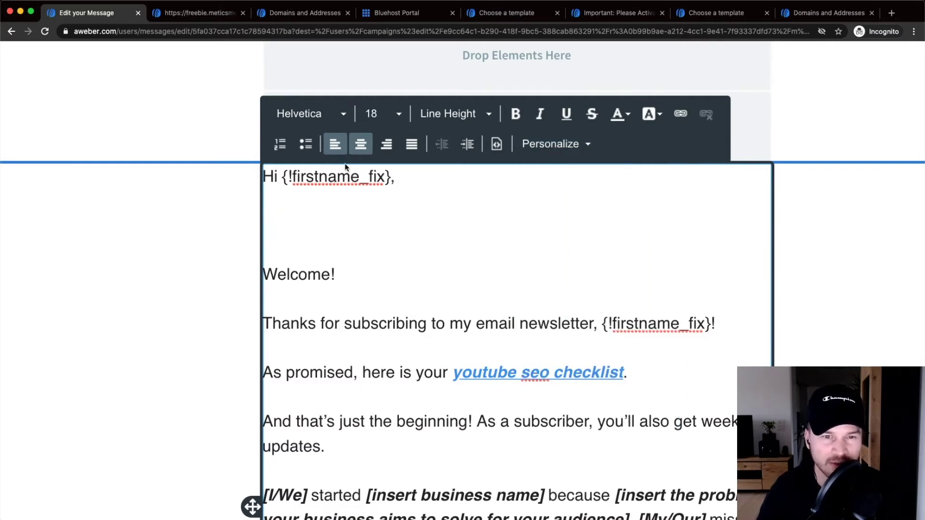
{"action": "key", "text": "BackSpace"}
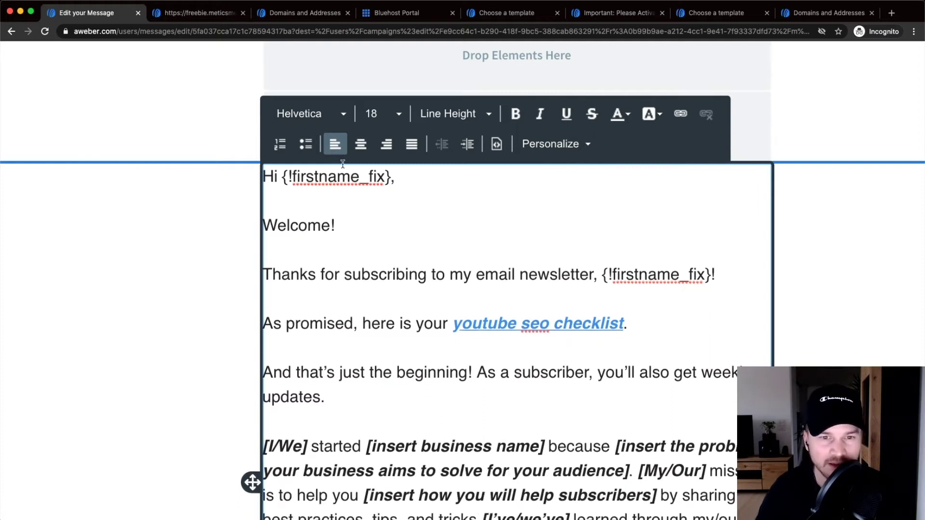
Step: Replace {!firstname_fix} with the Full Name field {!name_fix} and remove the comma
{"action": "left_click_drag", "start_coordinate": [392, 176], "coordinate": [282, 177]}
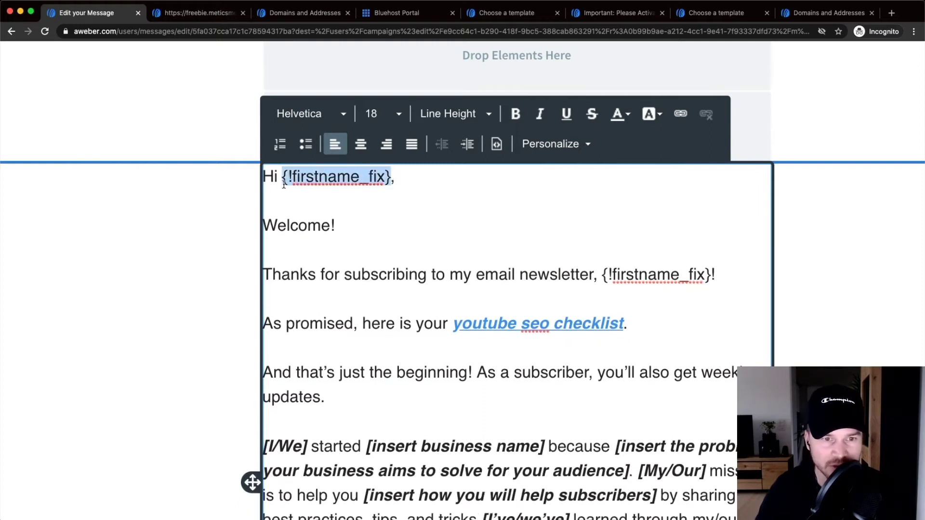
{"action": "left_click", "coordinate": [552, 145]}
{"action": "left_click", "coordinate": [562, 178]}
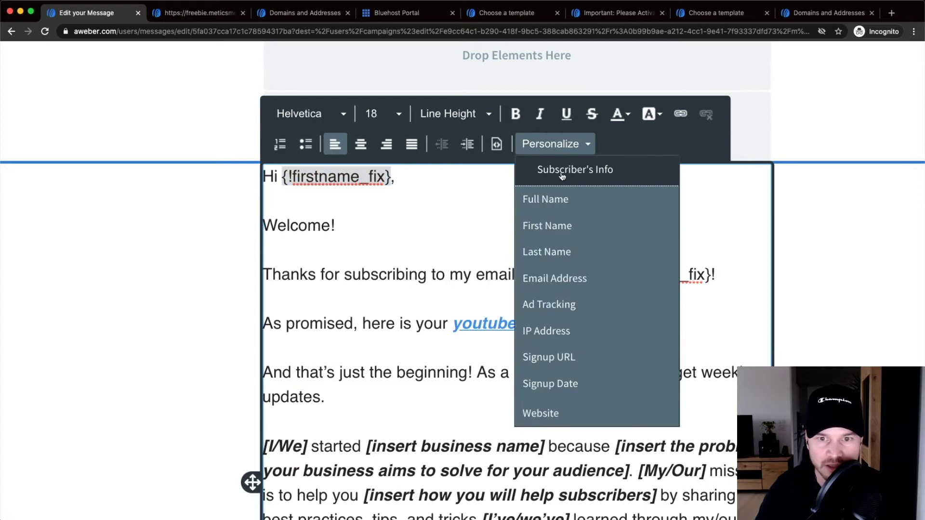
{"action": "left_click", "coordinate": [601, 199]}
{"action": "key", "text": "Delete"}
Step: End the greeting with '!' and capitalise the Y of 'youtube' in the checklist text
{"action": "type", "text": "!"}
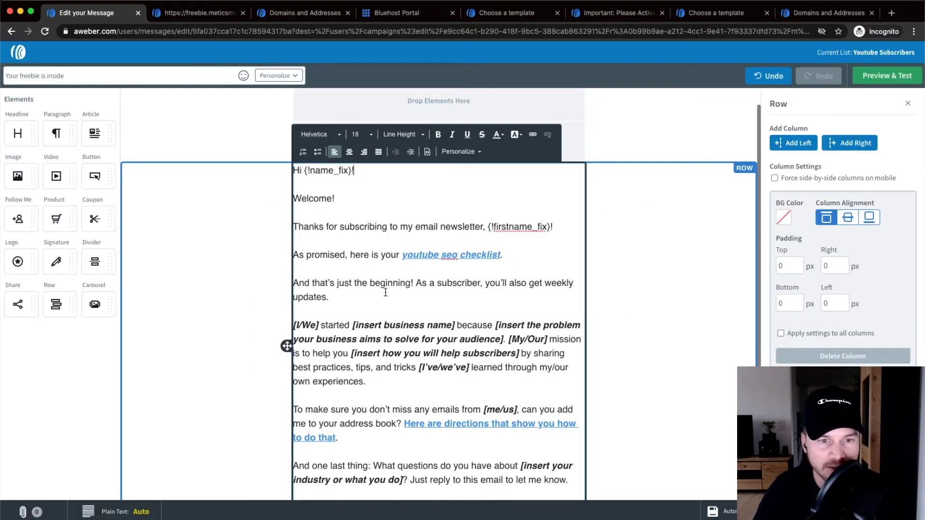
{"action": "scroll", "coordinate": [362, 242], "scroll_direction": "down", "scroll_amount": 2}
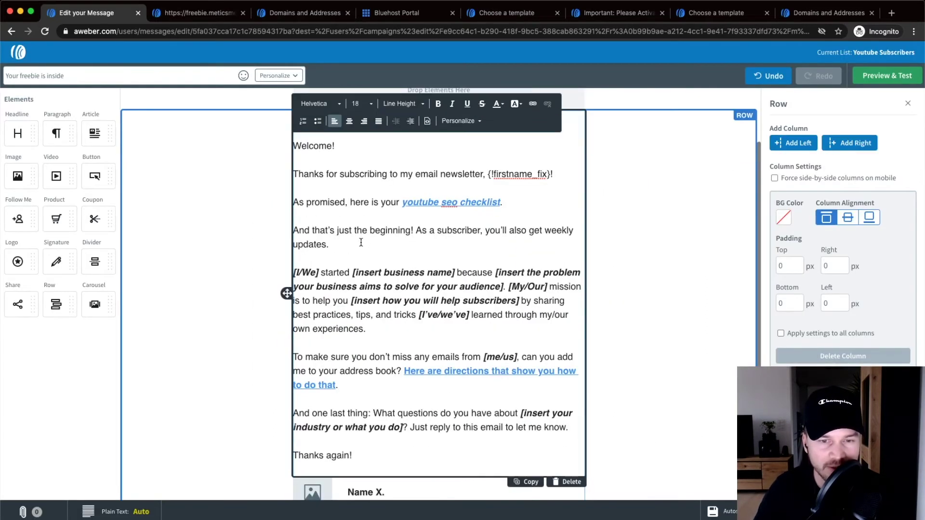
{"action": "scroll", "coordinate": [387, 198], "scroll_direction": "up", "scroll_amount": 3}
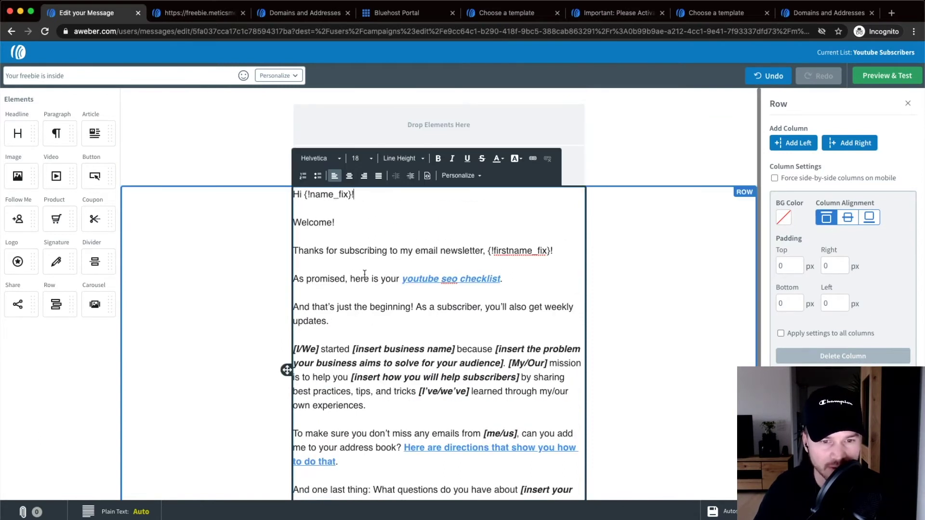
{"action": "left_click_drag", "start_coordinate": [403, 278], "coordinate": [500, 282]}
{"action": "left_click", "coordinate": [404, 278]}
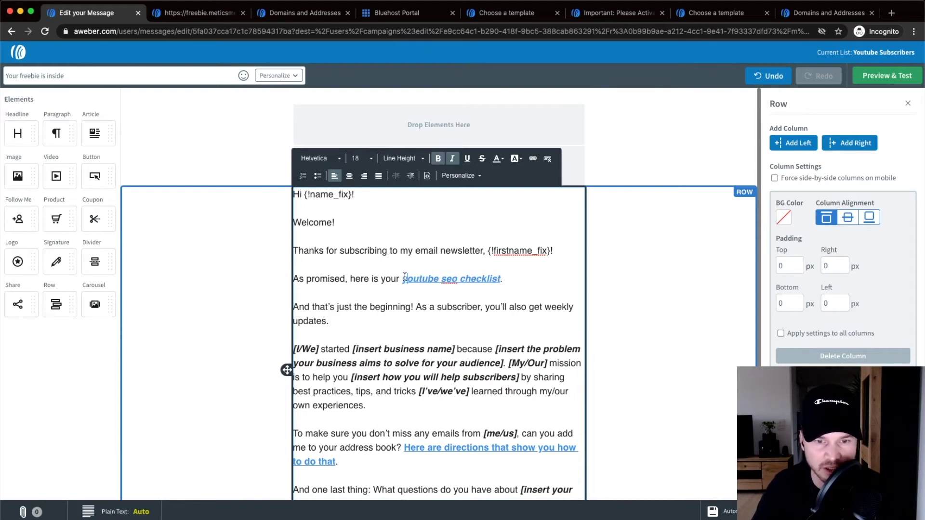
{"action": "key", "text": "Delete"}
{"action": "type", "text": "Y"}
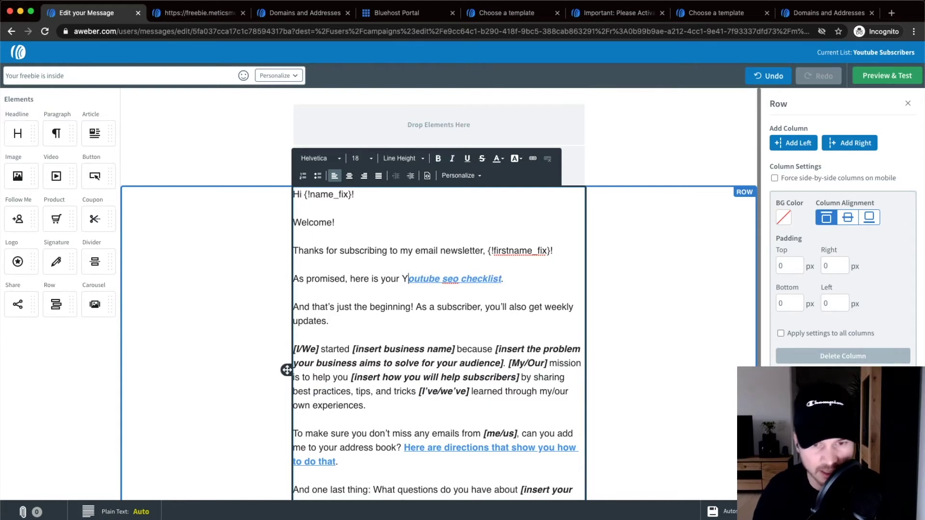
Step: Capitalise Seo and Checklist, then select the whole 'Youtube Seo Checklist' text
{"action": "left_click", "coordinate": [448, 278]}
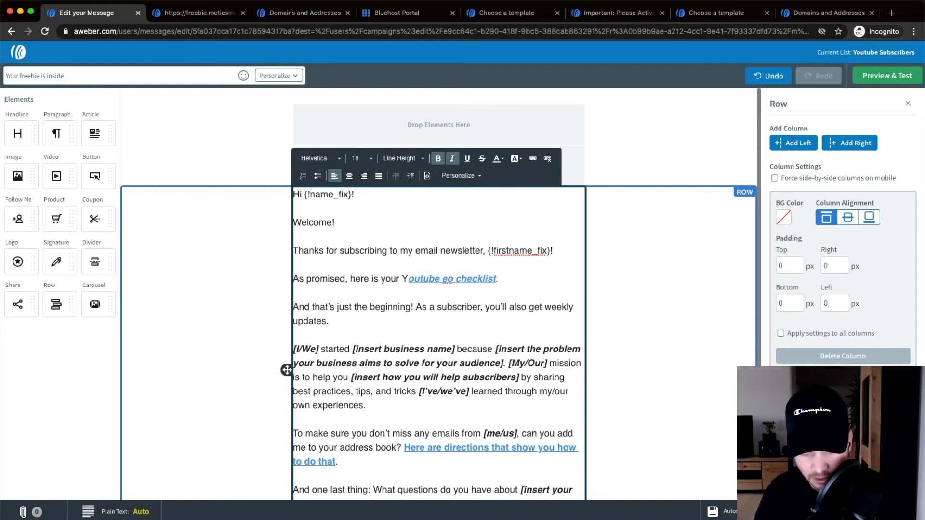
{"action": "key", "text": "BackSpace"}
{"action": "type", "text": "S"}
{"action": "left_click", "coordinate": [469, 279]}
{"action": "key", "text": "BackSpace"}
{"action": "type", "text": "C"}
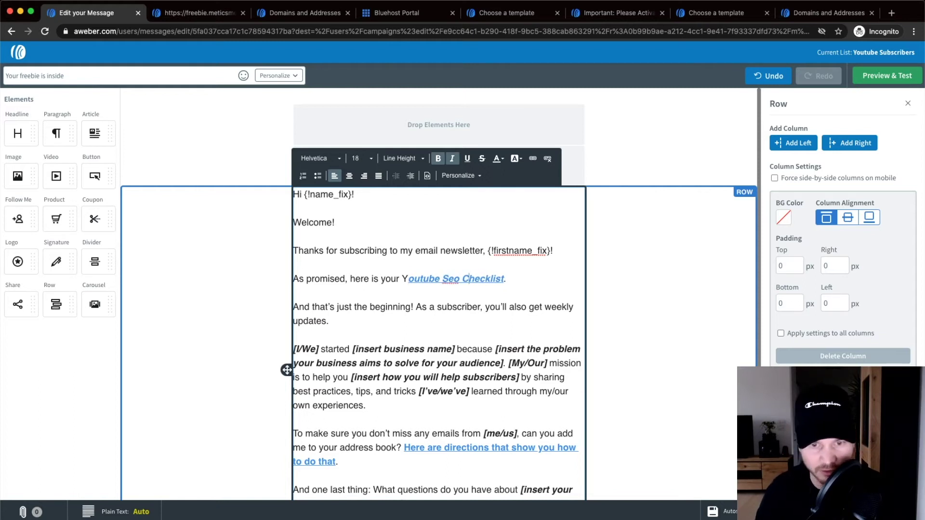
{"action": "left_click_drag", "start_coordinate": [402, 279], "coordinate": [504, 279]}
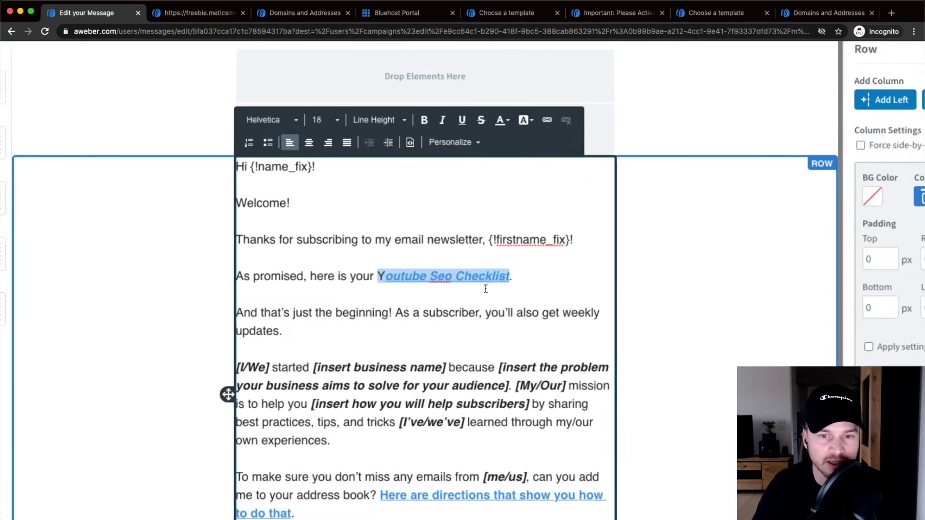
{"action": "key", "text": "super+plus"}
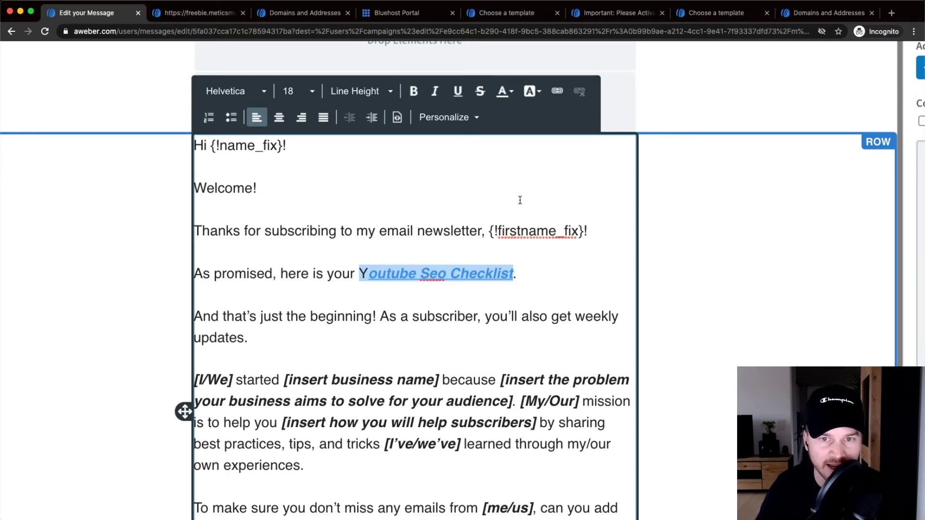
{"action": "left_click", "coordinate": [557, 91]}
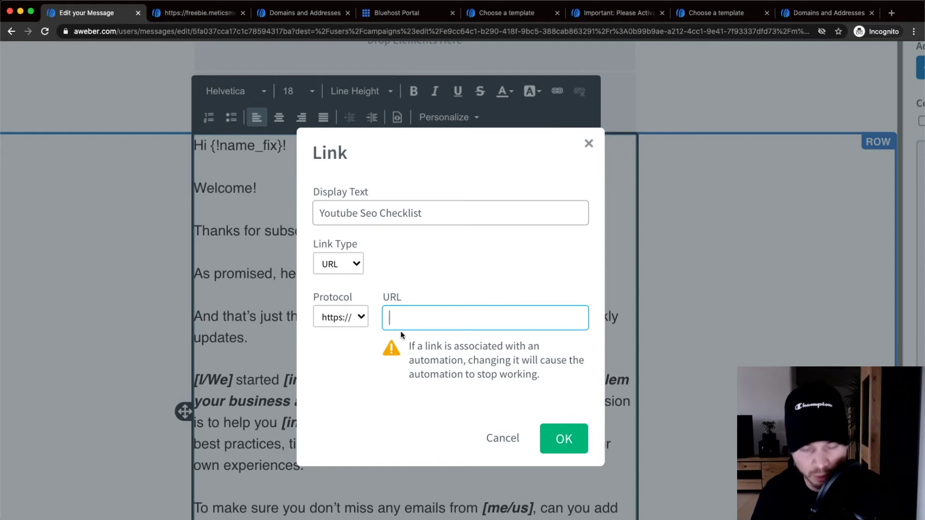
{"action": "type", "text": "www.dr"}
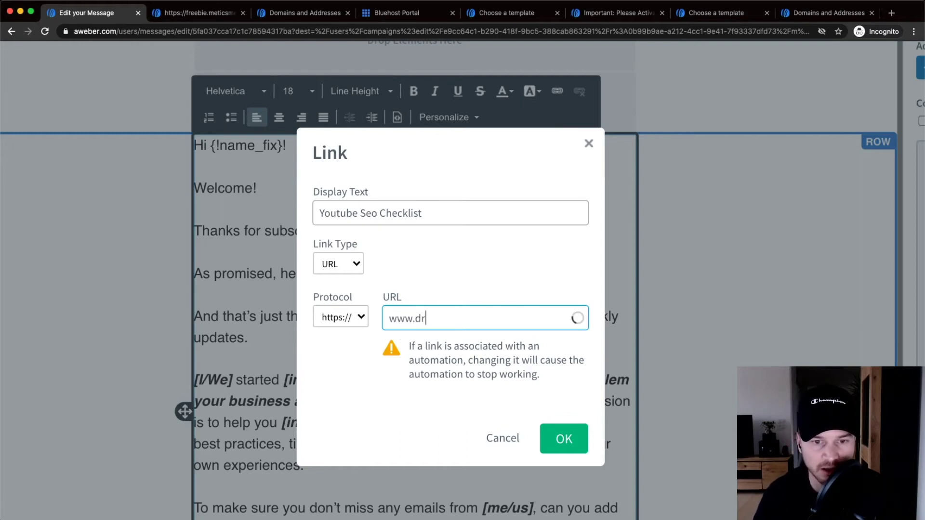
{"action": "type", "text": "opbox.com/fnkwfne"}
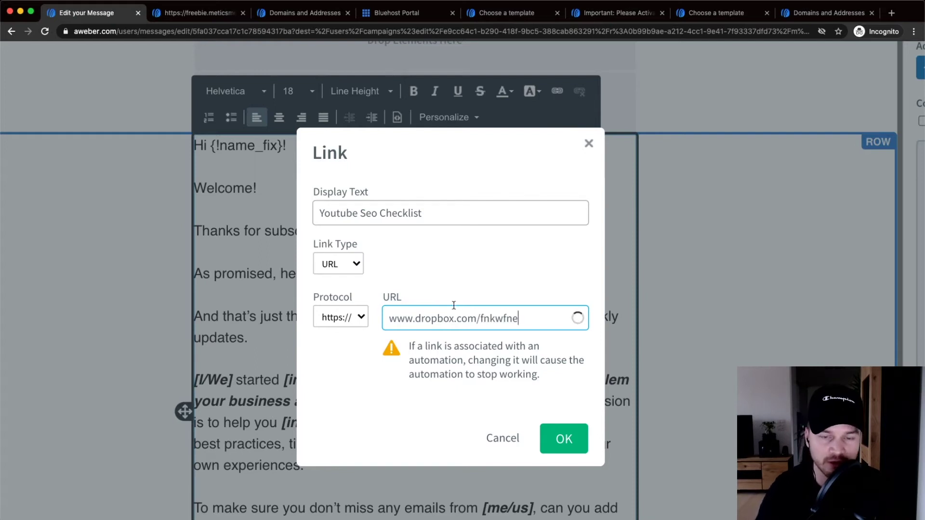
{"action": "left_click", "coordinate": [564, 439]}
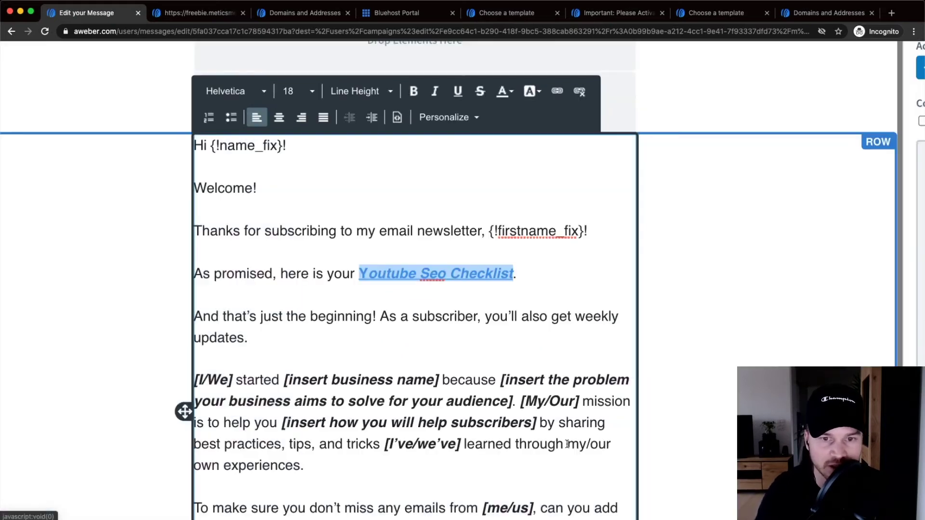
{"action": "left_click", "coordinate": [478, 315]}
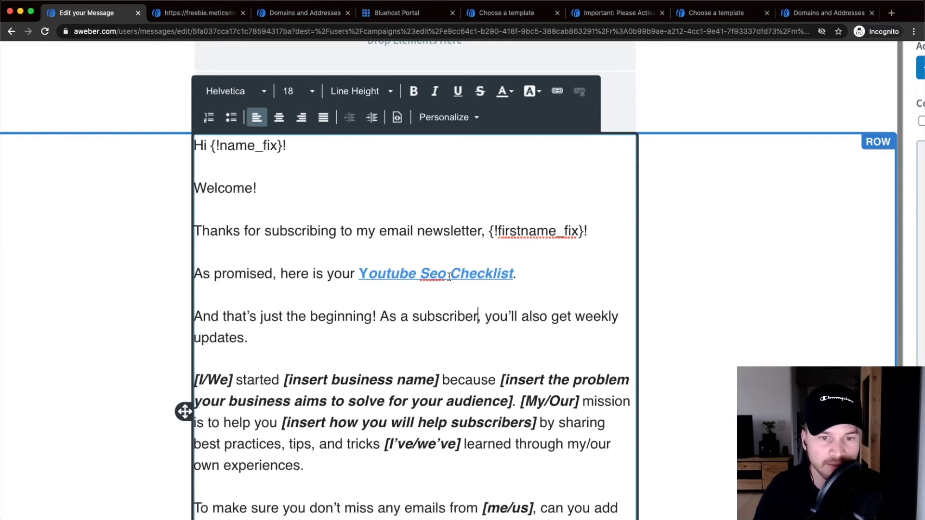
{"action": "scroll", "coordinate": [247, 343], "scroll_direction": "down", "scroll_amount": 1}
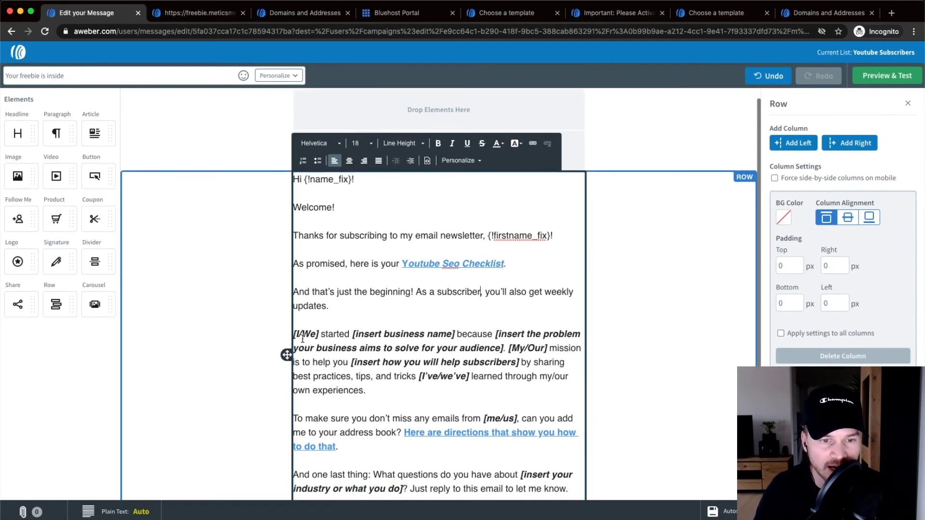
Step: Delete the 'I started Metics Media…' paragraph from the welcome email body
{"action": "scroll", "coordinate": [303, 338], "scroll_direction": "up", "scroll_amount": 5}
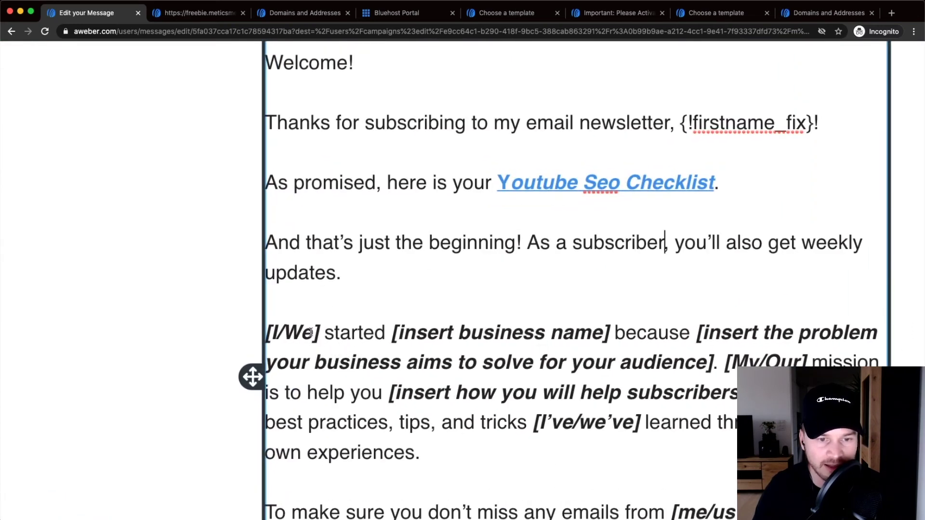
{"action": "scroll", "coordinate": [310, 333], "scroll_direction": "down", "scroll_amount": 5}
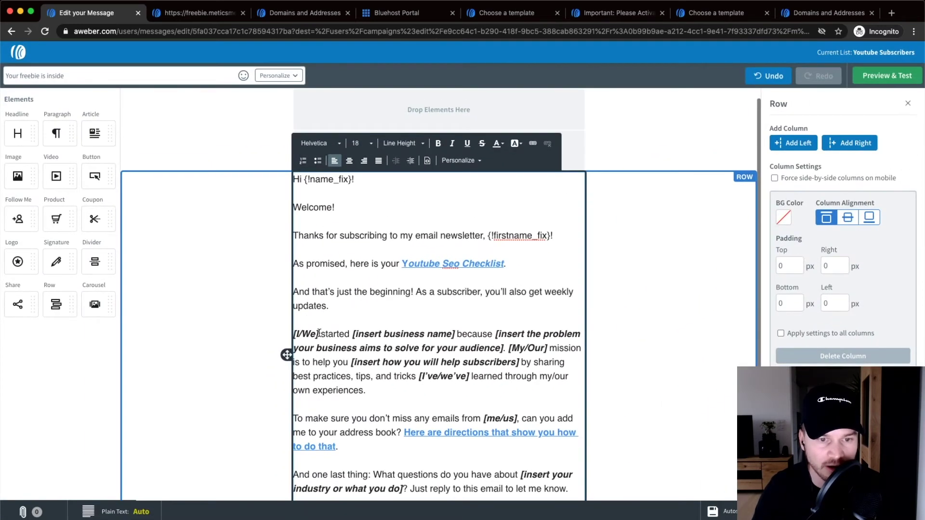
{"action": "left_click_drag", "start_coordinate": [318, 333], "coordinate": [294, 334]}
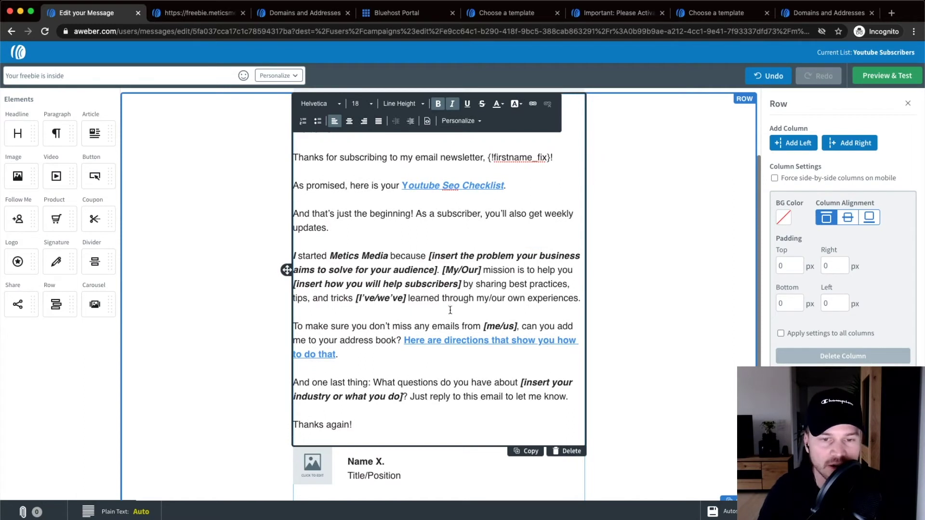
{"action": "left_click_drag", "start_coordinate": [578, 298], "coordinate": [293, 254]}
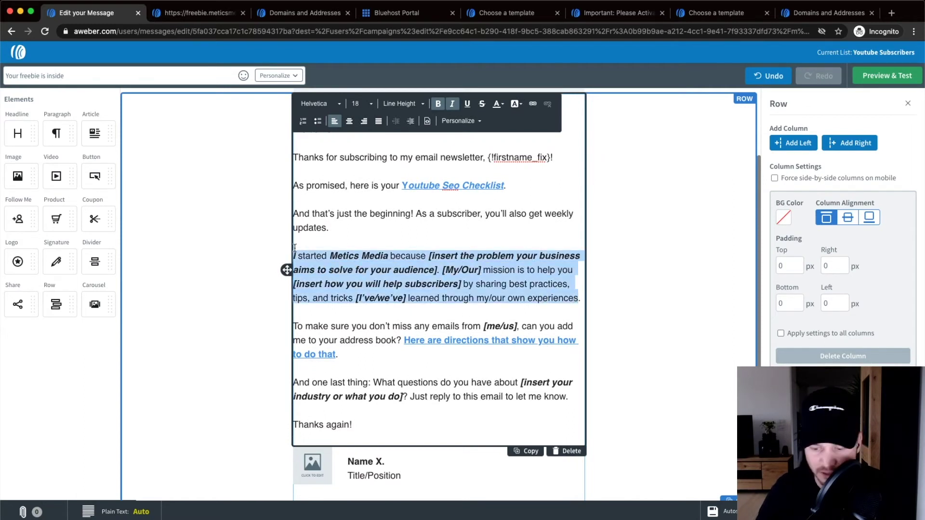
{"action": "key", "text": "BackSpace"}
{"action": "key", "text": "BackSpace"}
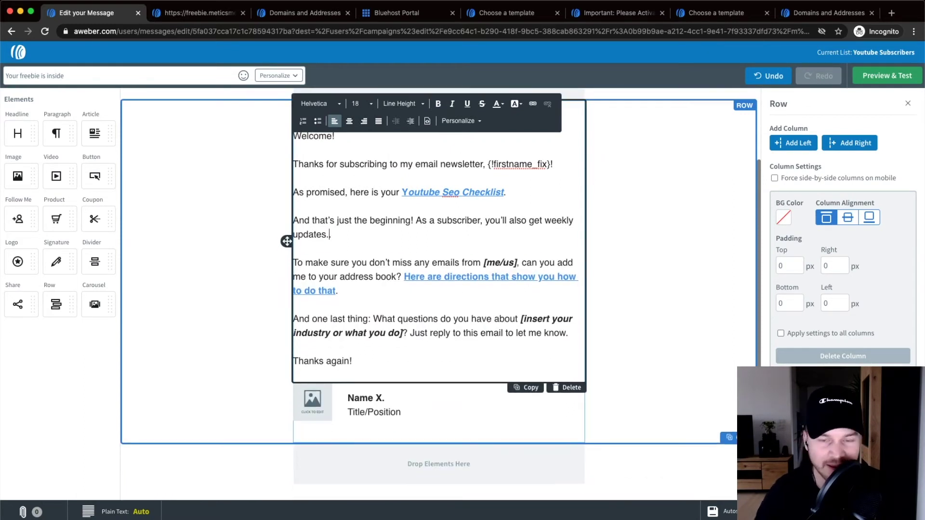
Step: Select the address-book directions link text below the checklist, then deselect it
{"action": "left_click", "coordinate": [463, 289]}
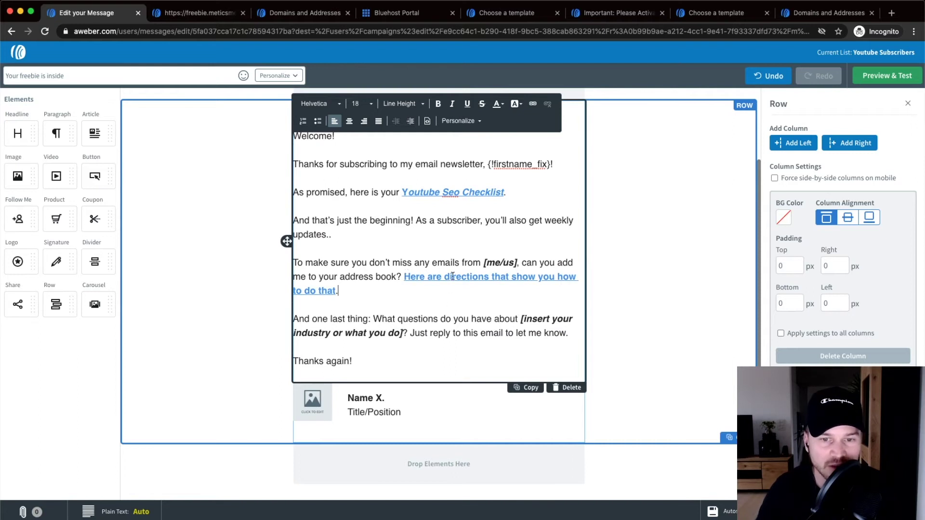
{"action": "left_click", "coordinate": [428, 277]}
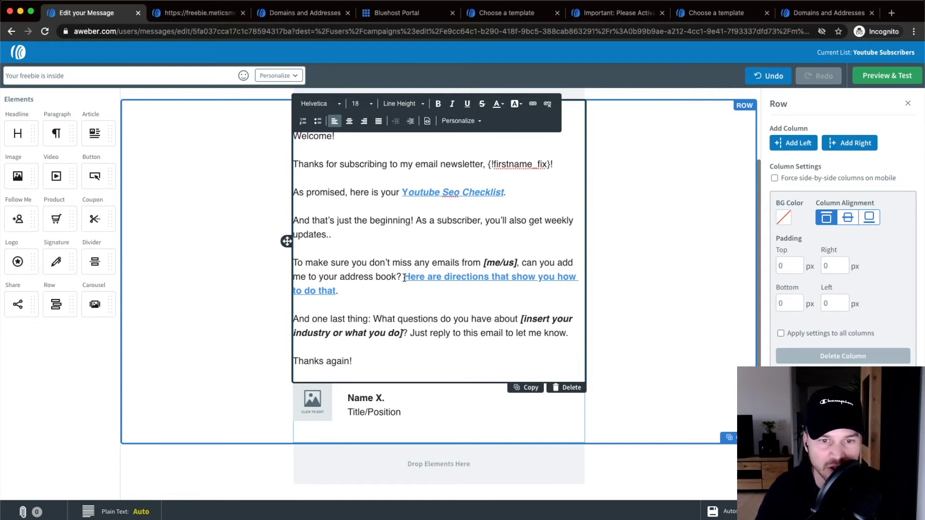
{"action": "left_click_drag", "start_coordinate": [404, 279], "coordinate": [342, 287]}
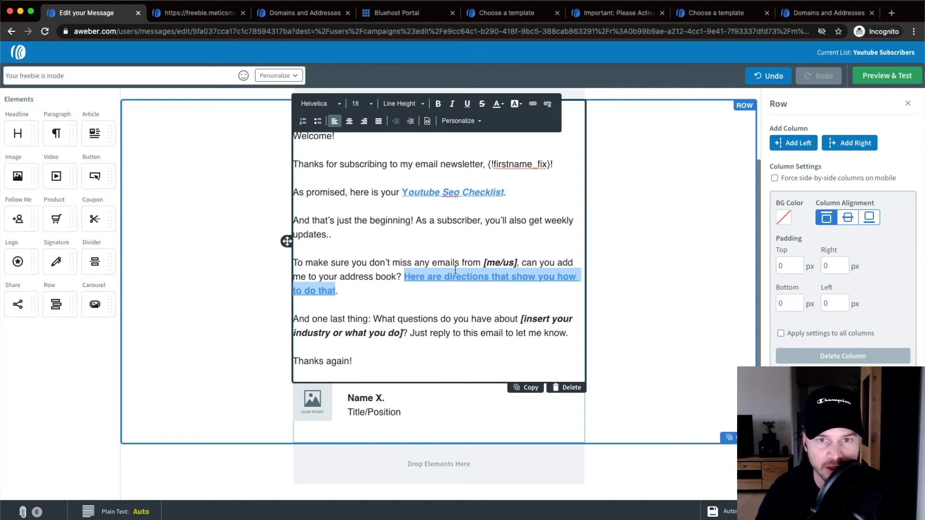
{"action": "left_click", "coordinate": [439, 278]}
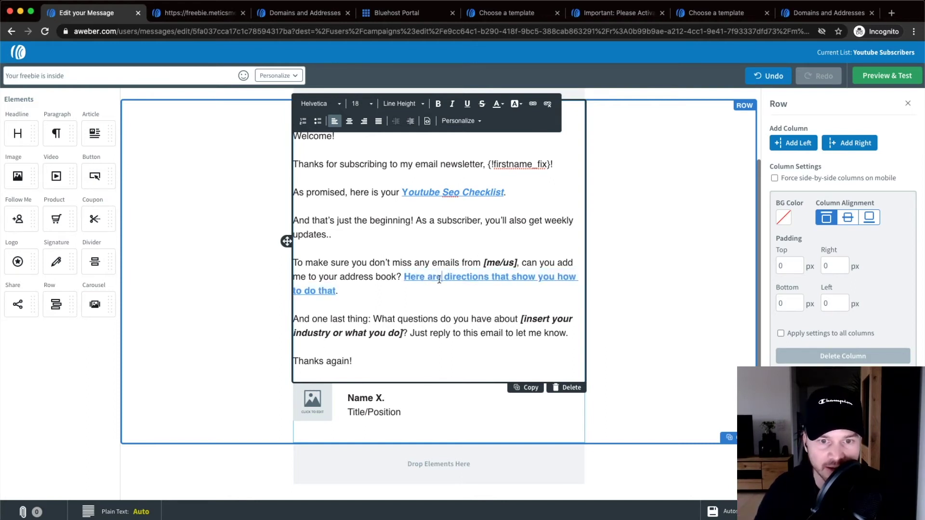
Step: Preview the email, follow its directions link, skim the How To Whitelist Us page, and close it
{"action": "left_click", "coordinate": [869, 85]}
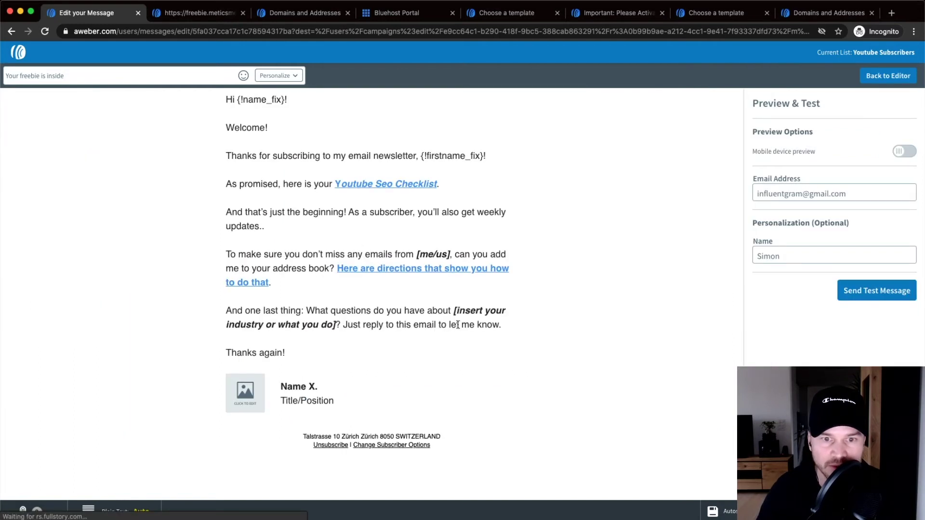
{"action": "left_click", "coordinate": [404, 274]}
{"action": "left_click", "coordinate": [204, 19]}
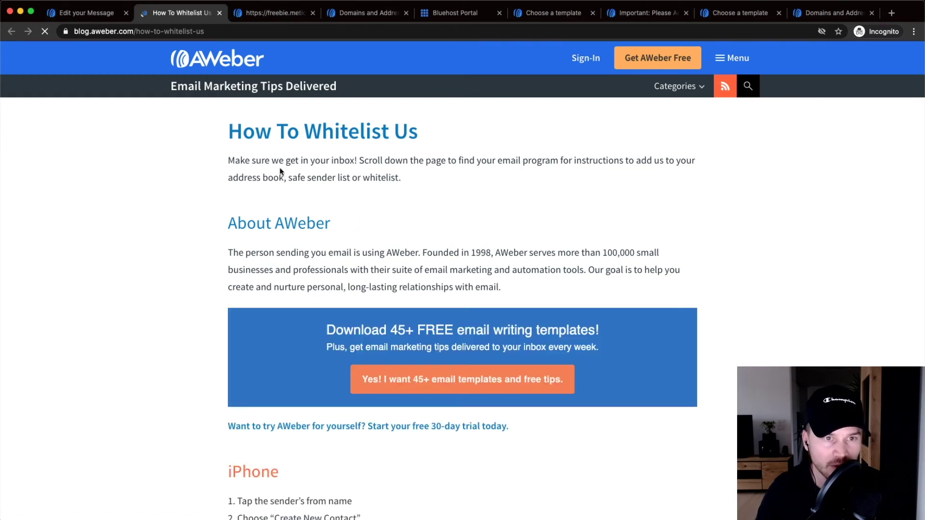
{"action": "scroll", "coordinate": [303, 193], "scroll_direction": "down", "scroll_amount": 3}
{"action": "scroll", "coordinate": [298, 201], "scroll_direction": "down", "scroll_amount": 7}
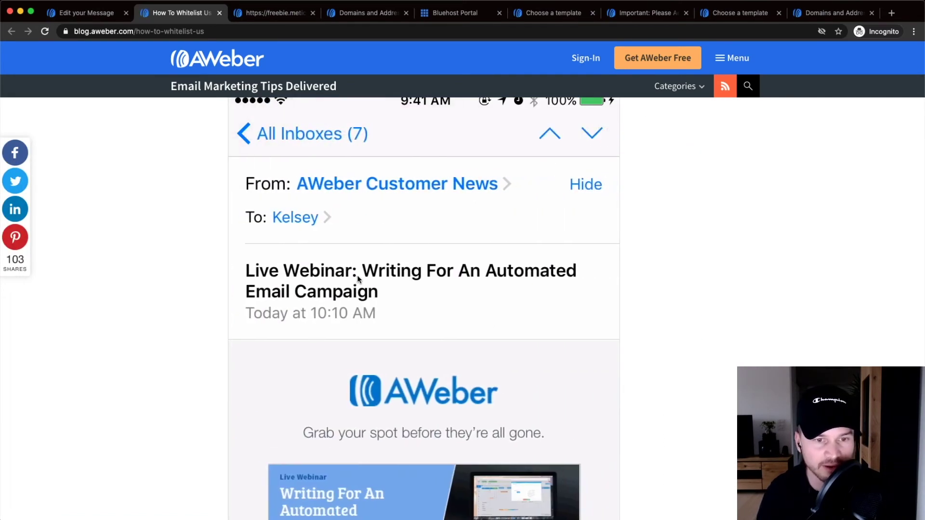
{"action": "scroll", "coordinate": [355, 276], "scroll_direction": "down", "scroll_amount": 1}
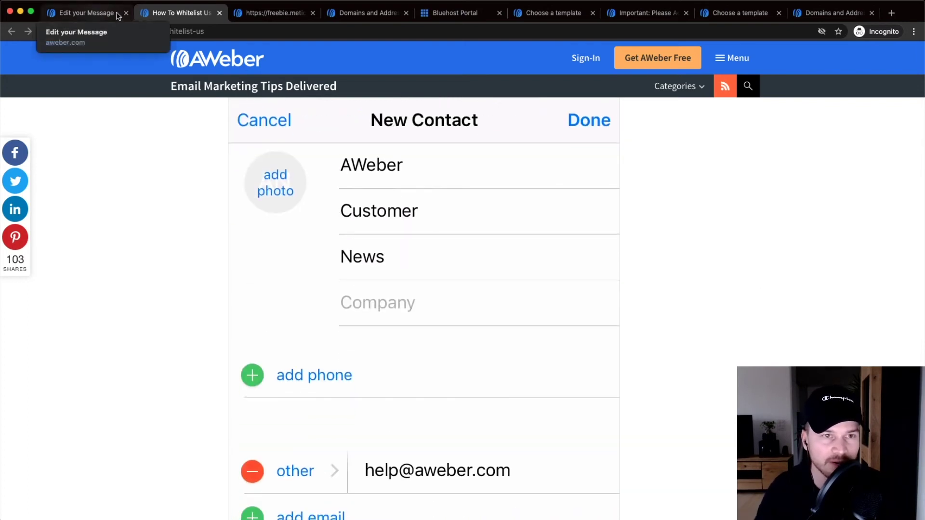
{"action": "left_click", "coordinate": [219, 13]}
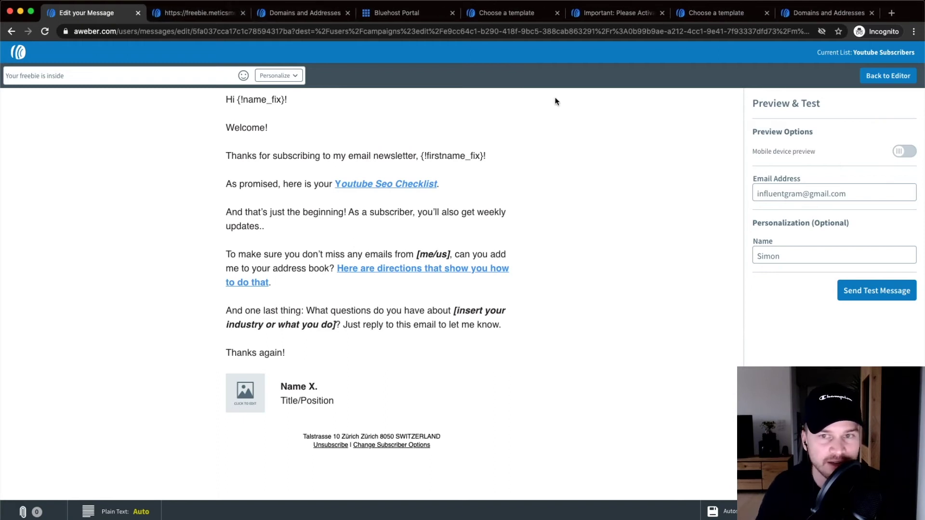
Step: Return to the message editor and select the signature's placeholder image
{"action": "left_click", "coordinate": [888, 76]}
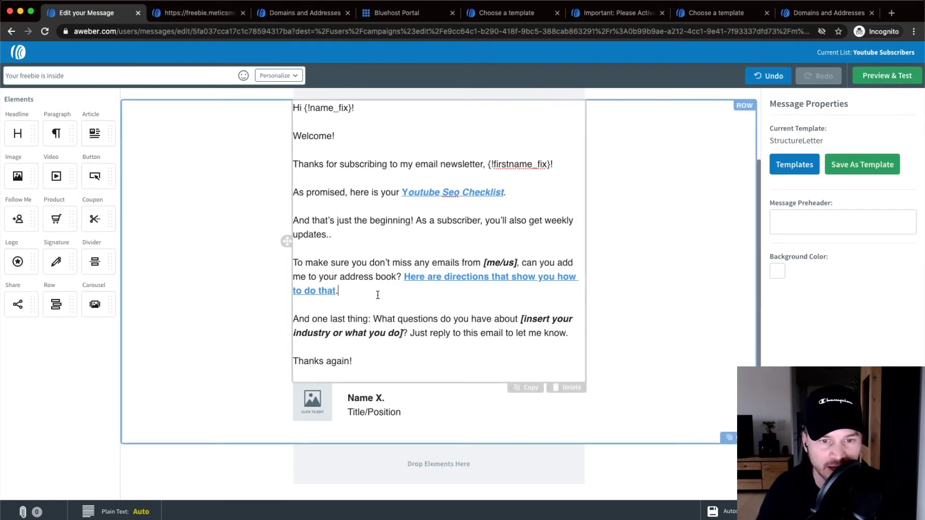
{"action": "left_click", "coordinate": [426, 336]}
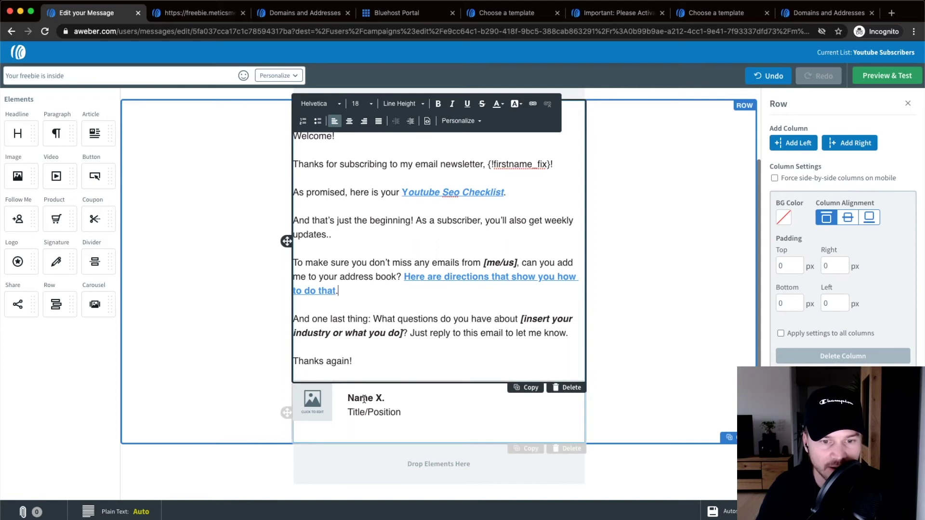
{"action": "left_click", "coordinate": [314, 405]}
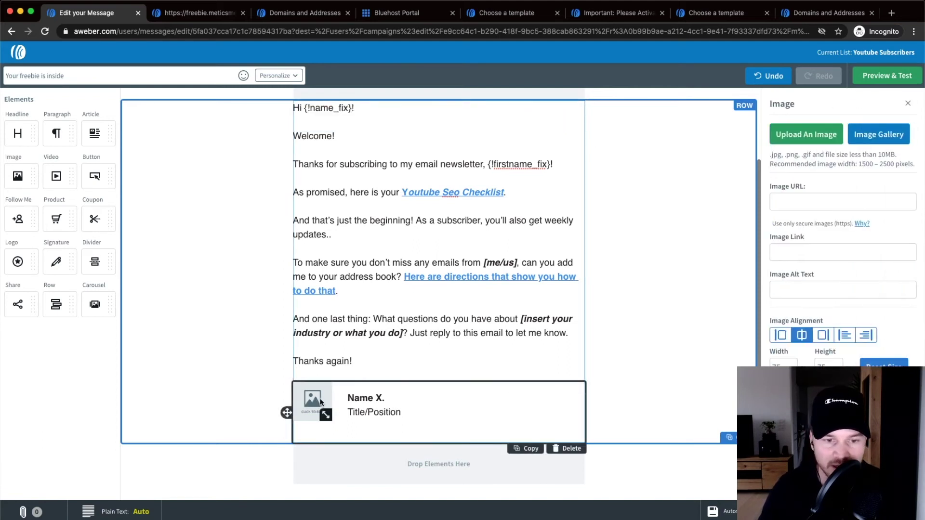
Step: Upload profile pic.jpg as the signature's photo
{"action": "left_click", "coordinate": [794, 135]}
{"action": "left_click", "coordinate": [362, 122]}
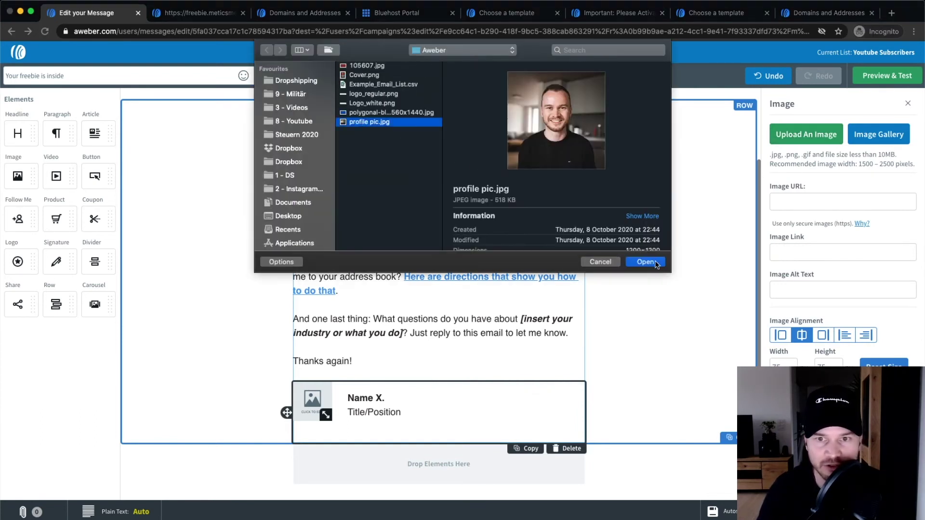
{"action": "left_click", "coordinate": [655, 263]}
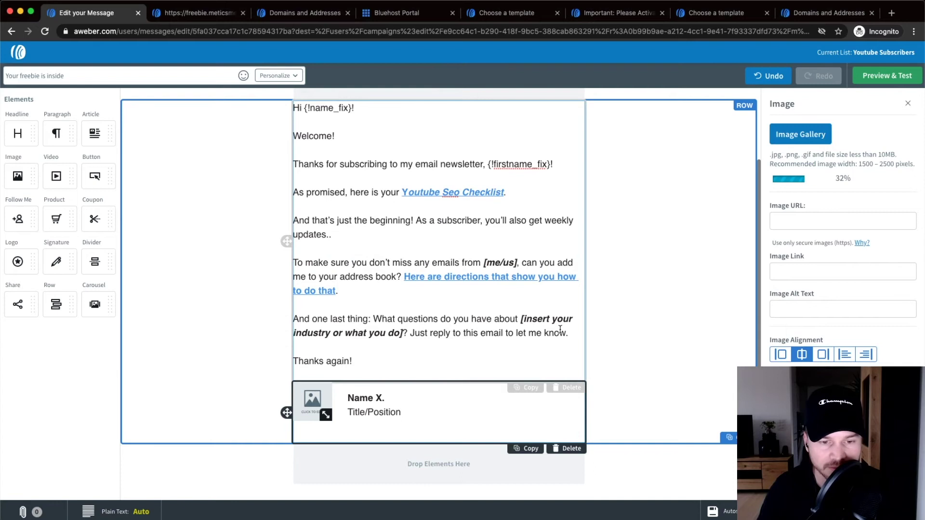
Step: Replace the 'Name X.' placeholder with the sender's first name
{"action": "left_click_drag", "start_coordinate": [348, 398], "coordinate": [418, 395]}
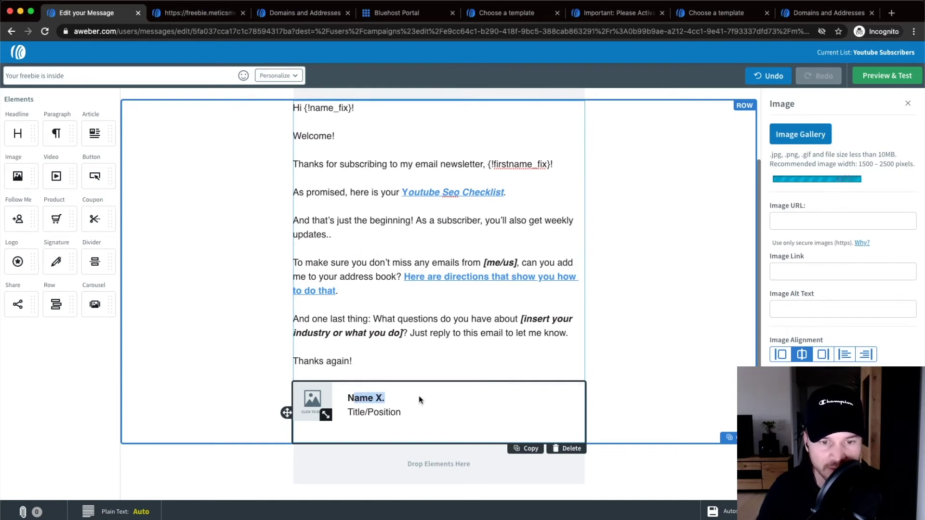
{"action": "type", "text": "N"}
{"action": "key", "text": "BackSpace"}
{"action": "type", "text": "Simoiin"}
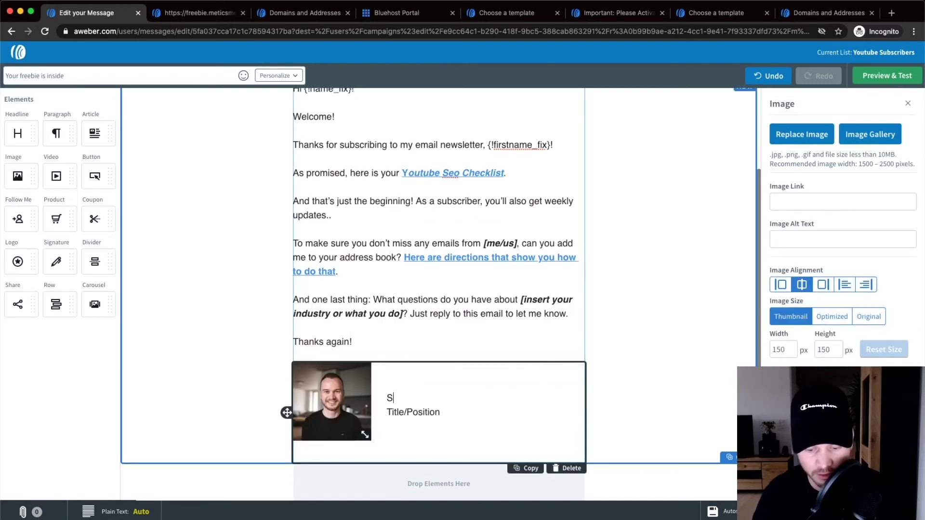
{"action": "key", "text": "BackSpace"}
{"action": "key", "text": "BackSpace"}
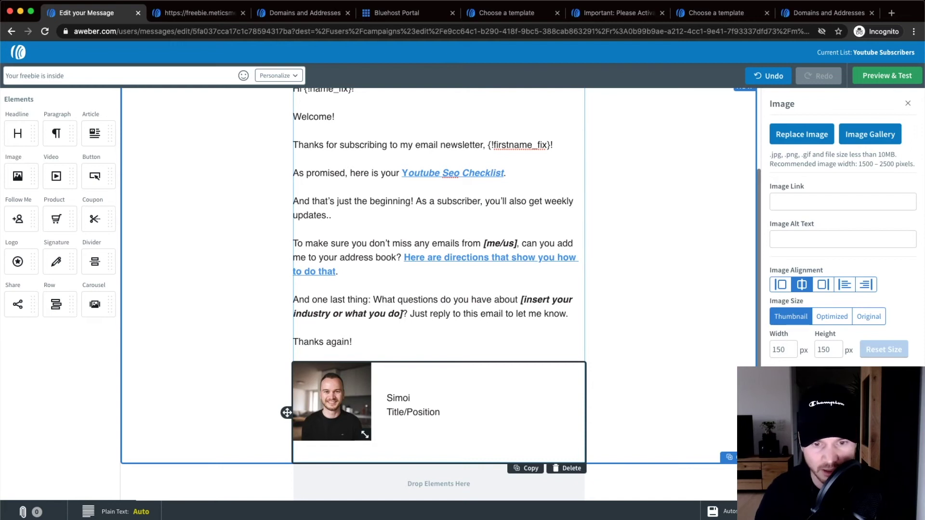
{"action": "key", "text": "BackSpace"}
{"action": "type", "text": "n"}
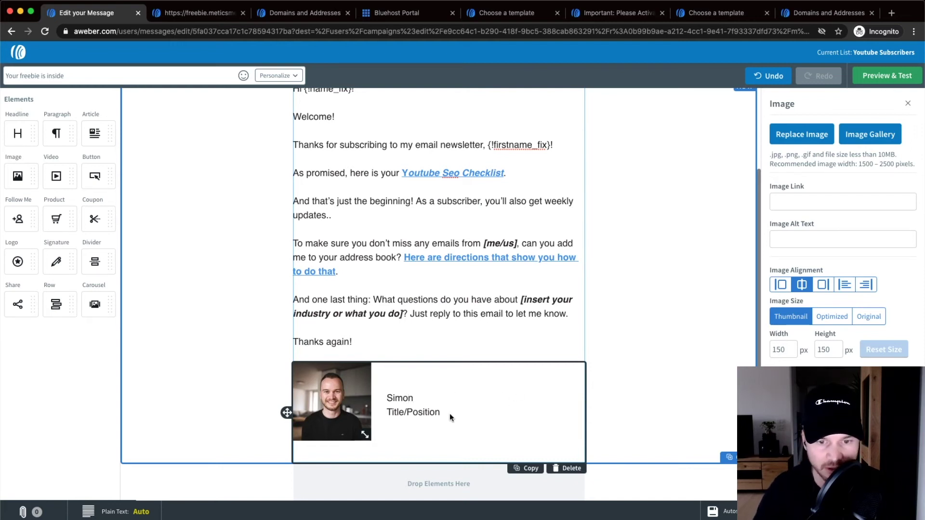
Step: Replace 'Title/Position' in the signature with 'Metics Media'
{"action": "left_click_drag", "start_coordinate": [438, 413], "coordinate": [379, 412]}
{"action": "type", "text": "Metis"}
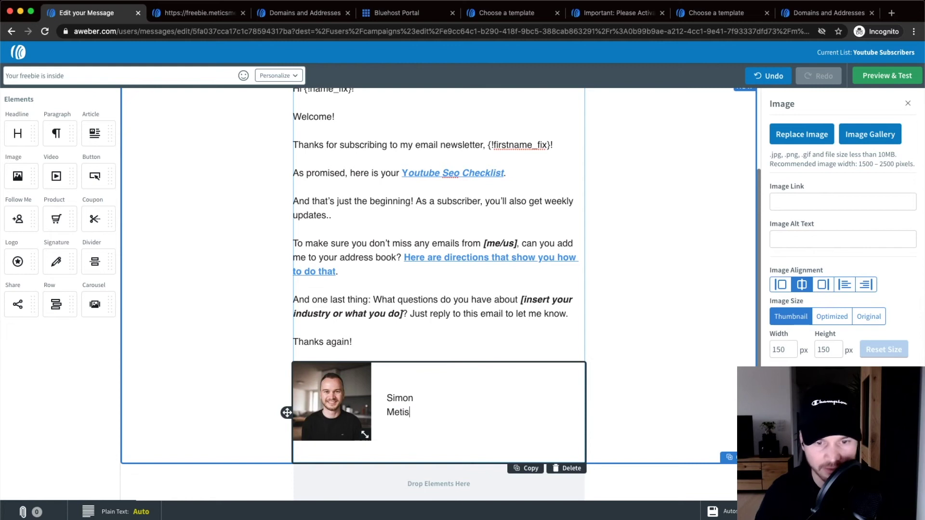
{"action": "key", "text": "BackSpace"}
{"action": "type", "text": "cs Meida"}
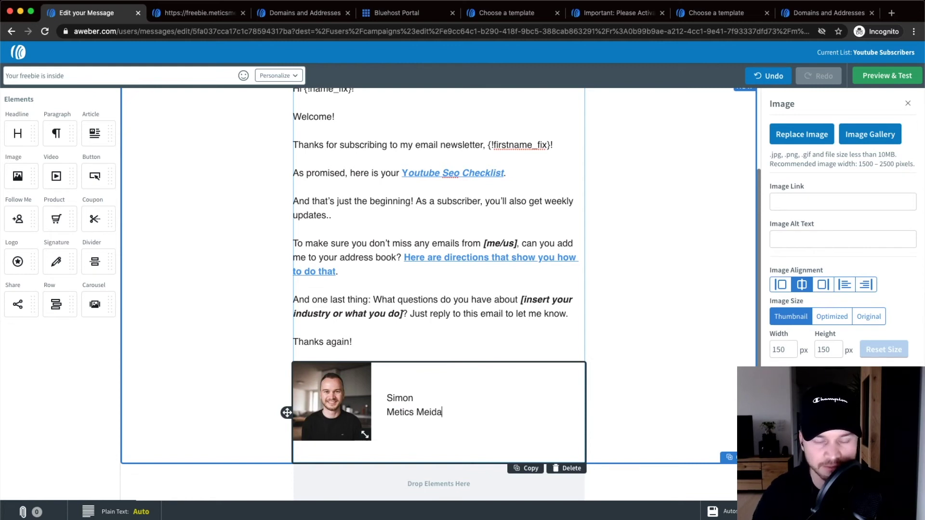
{"action": "key", "text": "BackSpace"}
{"action": "key", "text": "BackSpace"}
{"action": "type", "text": "dia"}
{"action": "left_click", "coordinate": [612, 399]}
{"action": "scroll", "coordinate": [554, 337], "scroll_direction": "up", "scroll_amount": 3}
{"action": "scroll", "coordinate": [511, 293], "scroll_direction": "down", "scroll_amount": 2}
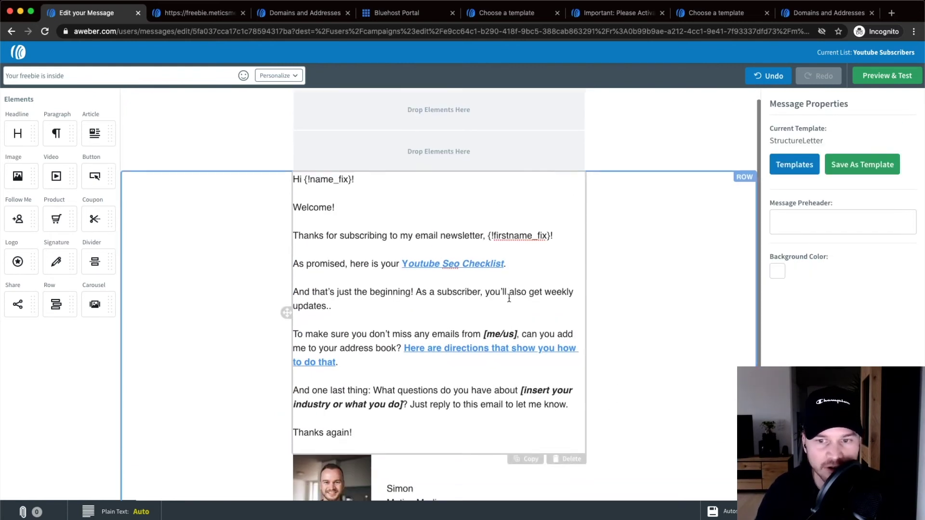
{"action": "scroll", "coordinate": [660, 337], "scroll_direction": "down", "scroll_amount": 3}
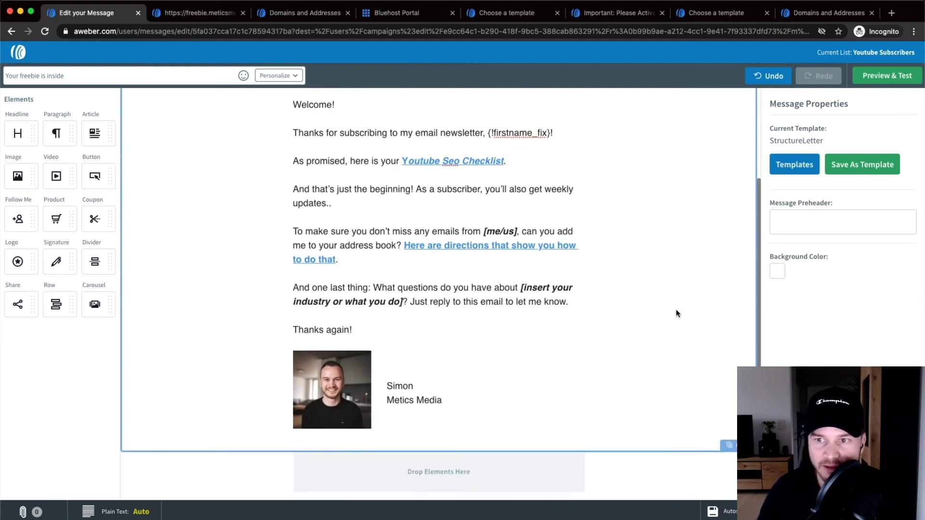
Step: In Preview & Test, select the test recipient address and send a test message to it
{"action": "left_click", "coordinate": [875, 77]}
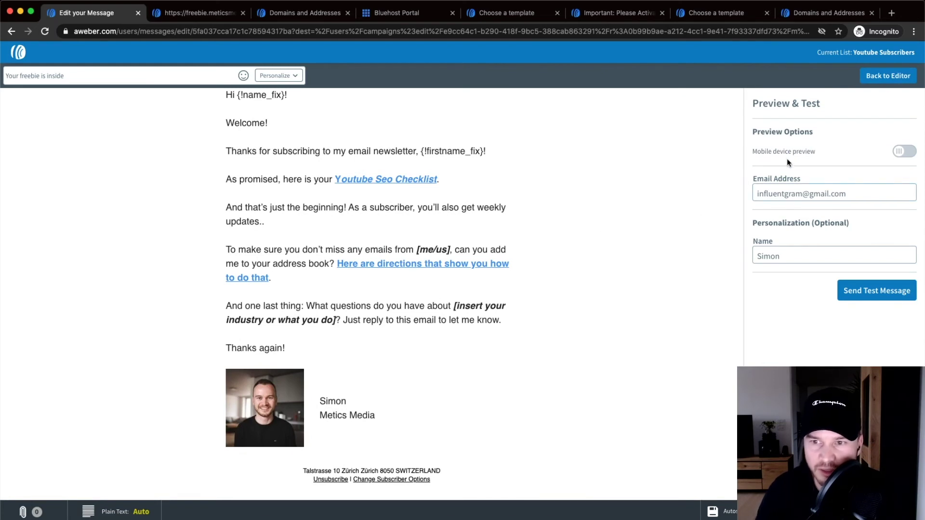
{"action": "left_click_drag", "start_coordinate": [852, 196], "coordinate": [727, 198]}
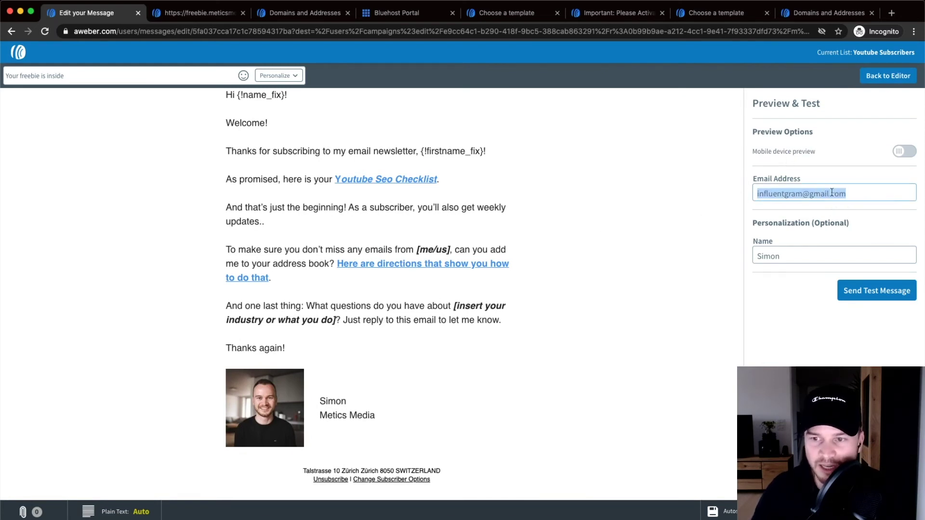
{"action": "left_click", "coordinate": [860, 296]}
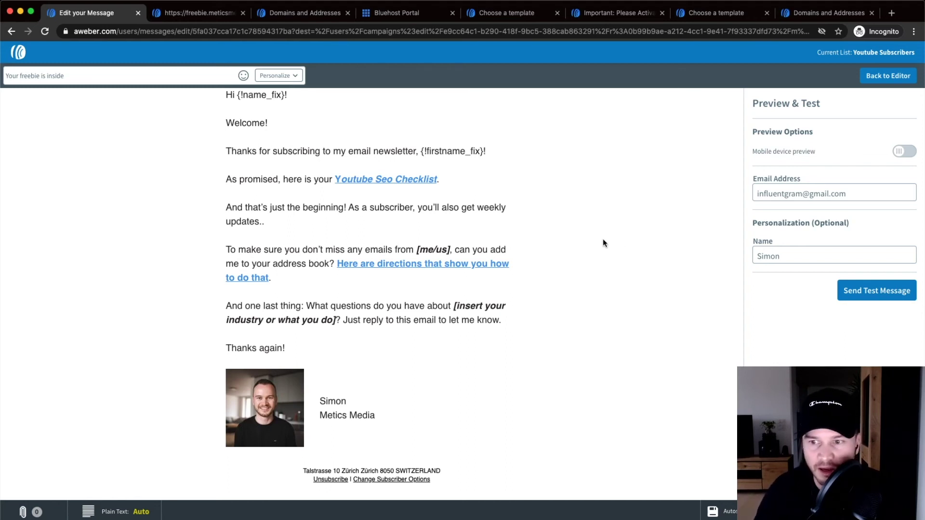
Step: Back in the editor, change the subject line to 'Welcome! Here's your youtube checklist..'
{"action": "left_click", "coordinate": [887, 76]}
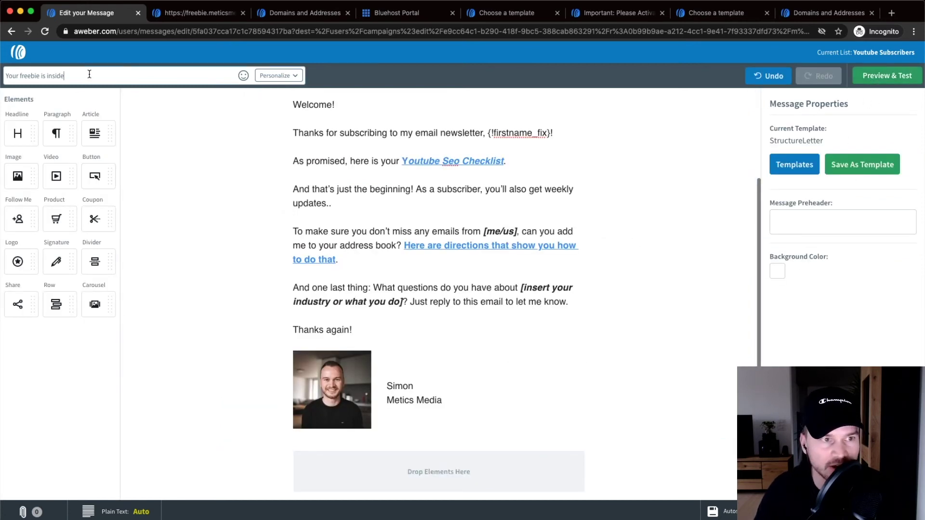
{"action": "left_click_drag", "start_coordinate": [61, 76], "coordinate": [5, 76]}
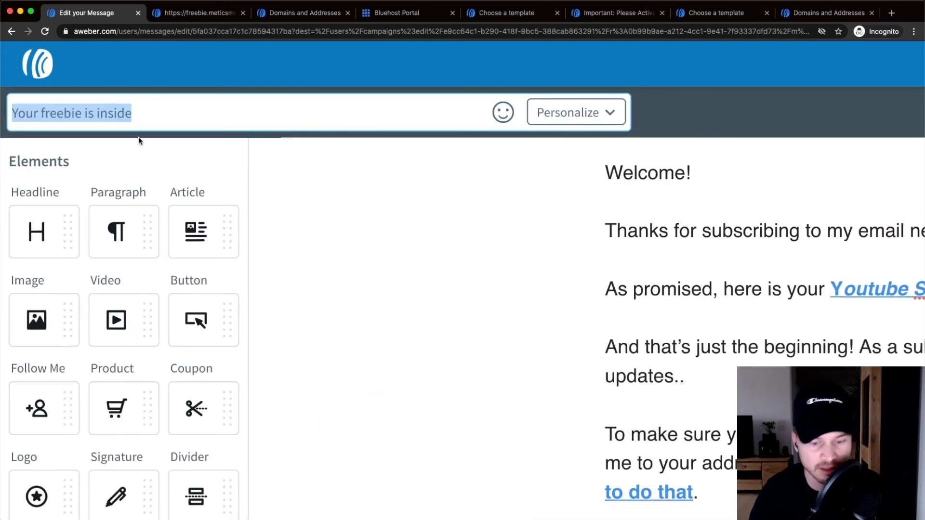
{"action": "type", "text": "Welom"}
{"action": "key", "text": "BackSpace"}
{"action": "key", "text": "BackSpace"}
{"action": "key", "text": "BackSpace"}
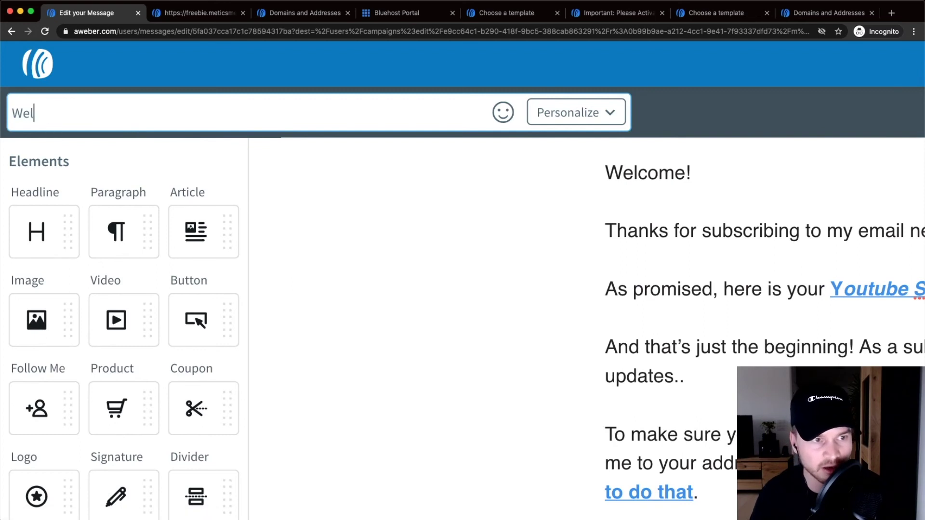
{"action": "type", "text": "lcome! here's"}
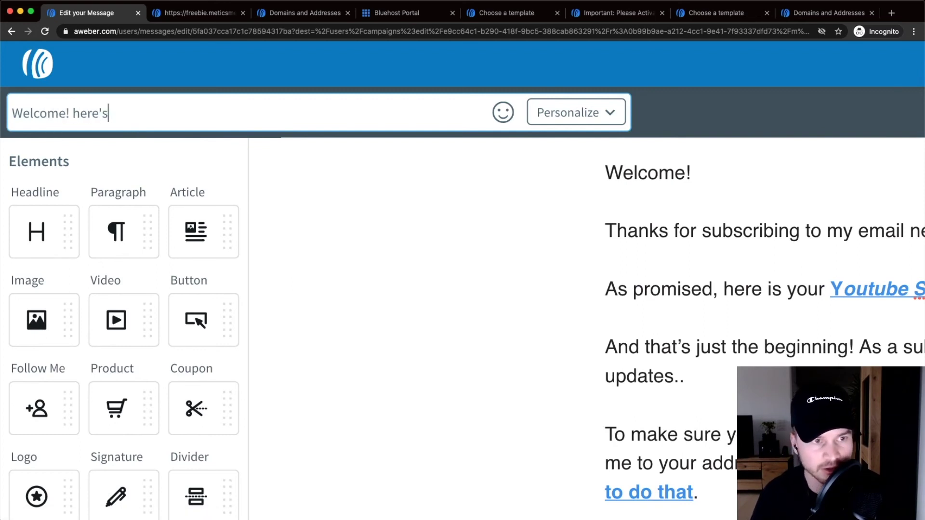
{"action": "key", "text": "BackSpace"}
{"action": "key", "text": "BackSpace"}
{"action": "key", "text": "BackSpace"}
{"action": "key", "text": "BackSpace"}
{"action": "key", "text": "BackSpace"}
{"action": "key", "text": "BackSpace"}
{"action": "type", "text": "Here's yo"}
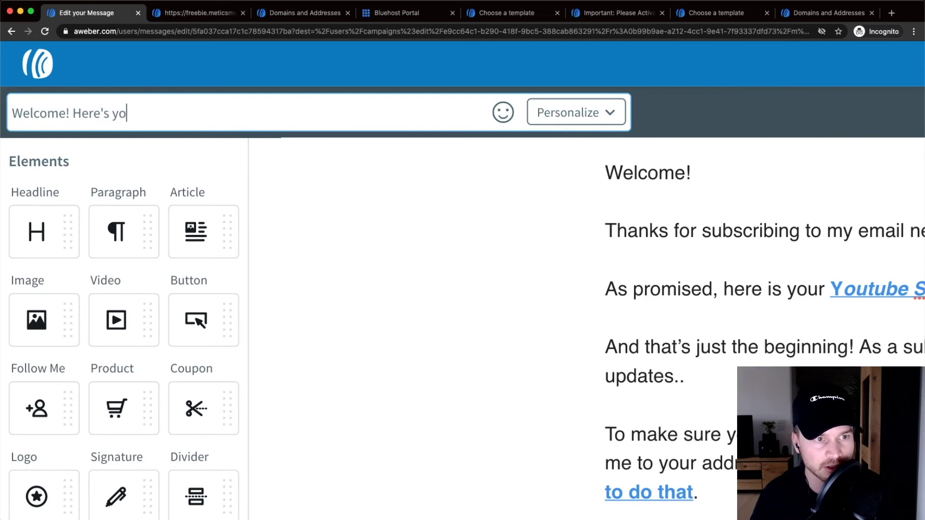
{"action": "type", "text": "ur checklist"}
{"action": "key", "text": "BackSpace"}
{"action": "key", "text": "BackSpace"}
{"action": "key", "text": "BackSpace"}
{"action": "key", "text": "BackSpace"}
{"action": "key", "text": "BackSpace"}
{"action": "key", "text": "BackSpace"}
{"action": "key", "text": "BackSpace"}
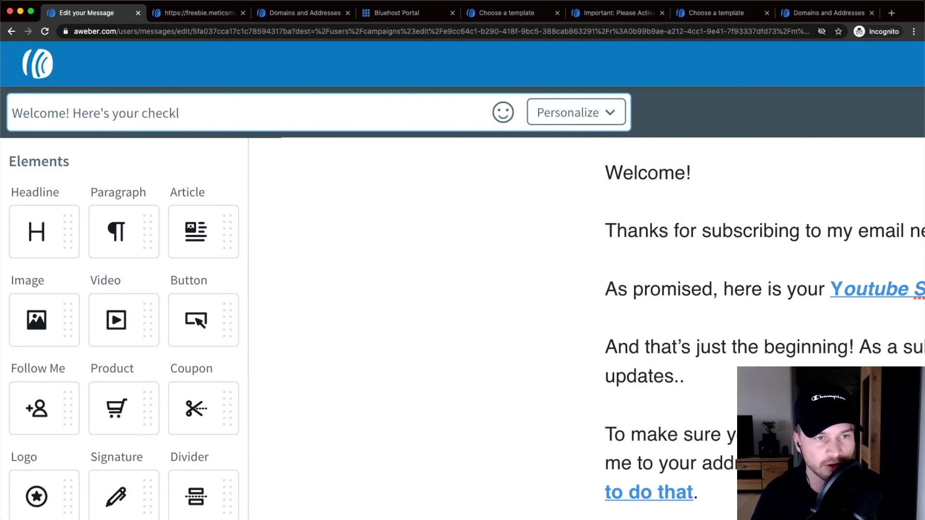
{"action": "key", "text": "BackSpace"}
{"action": "key", "text": "BackSpace"}
{"action": "type", "text": "youtube c"}
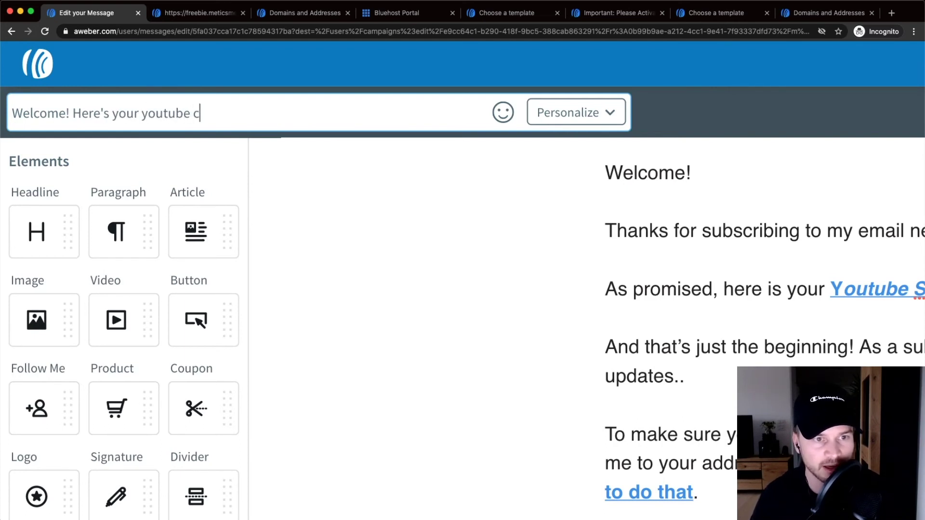
{"action": "type", "text": "hecklist"}
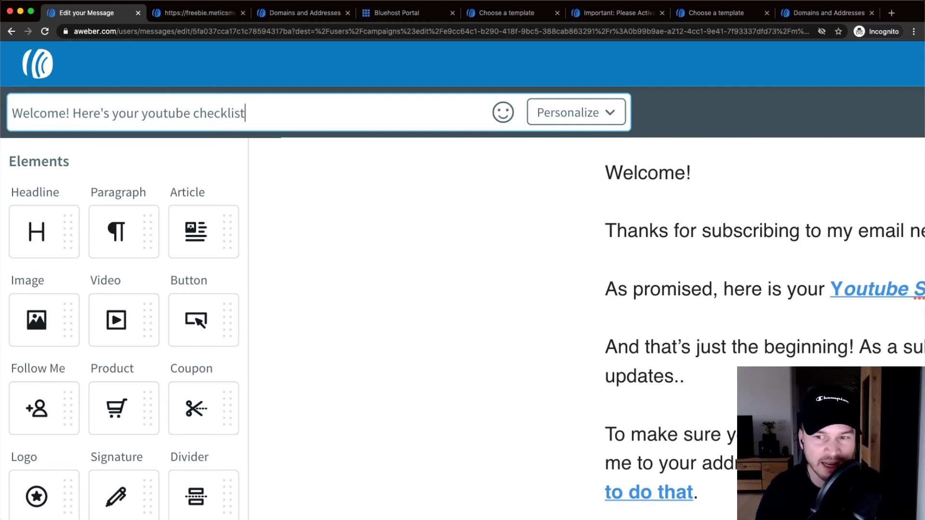
{"action": "type", "text": ".."}
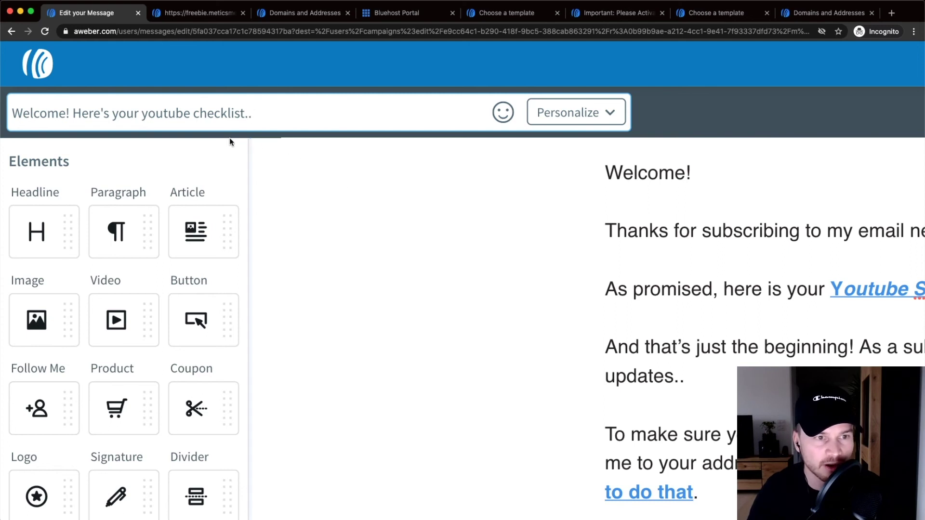
{"action": "scroll", "coordinate": [685, 330], "scroll_direction": "up", "scroll_amount": 3}
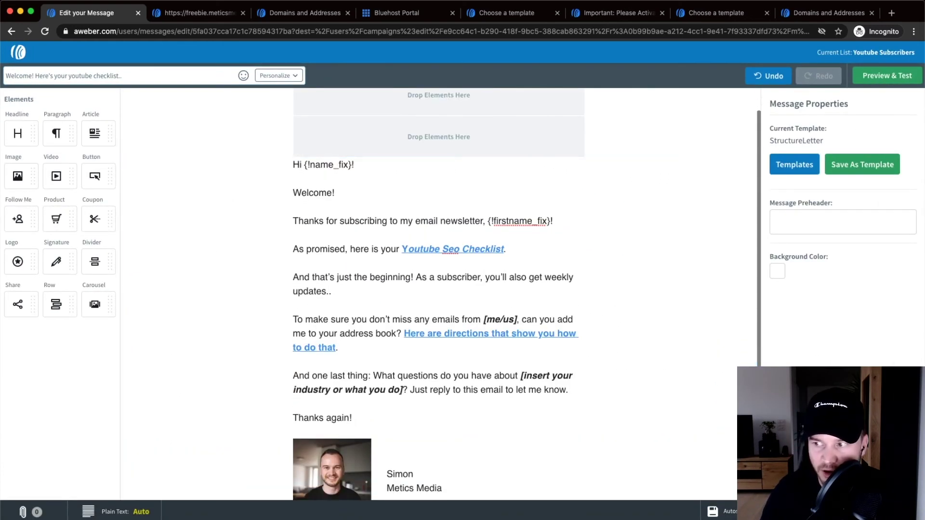
Step: Save the email, add a 2-day Wait after it, then add a Send Message step
{"action": "left_click", "coordinate": [886, 510]}
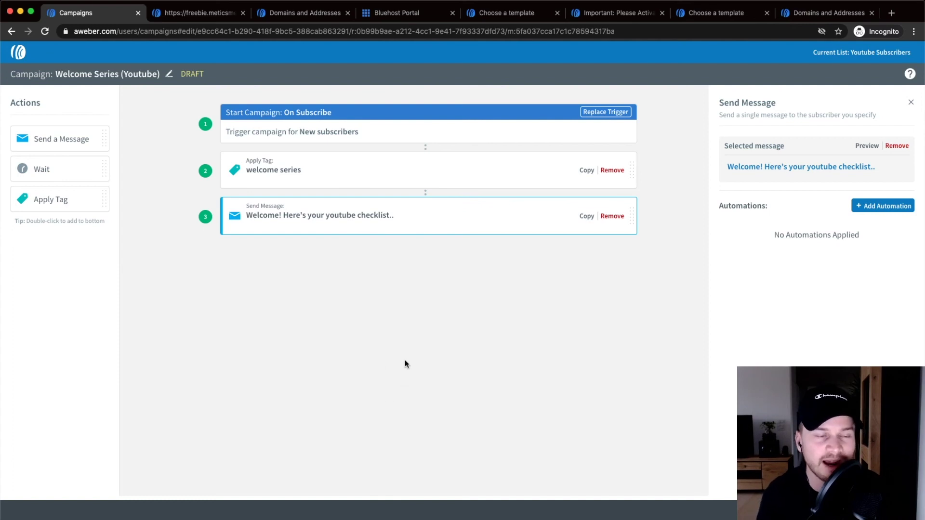
{"action": "left_click", "coordinate": [270, 279]}
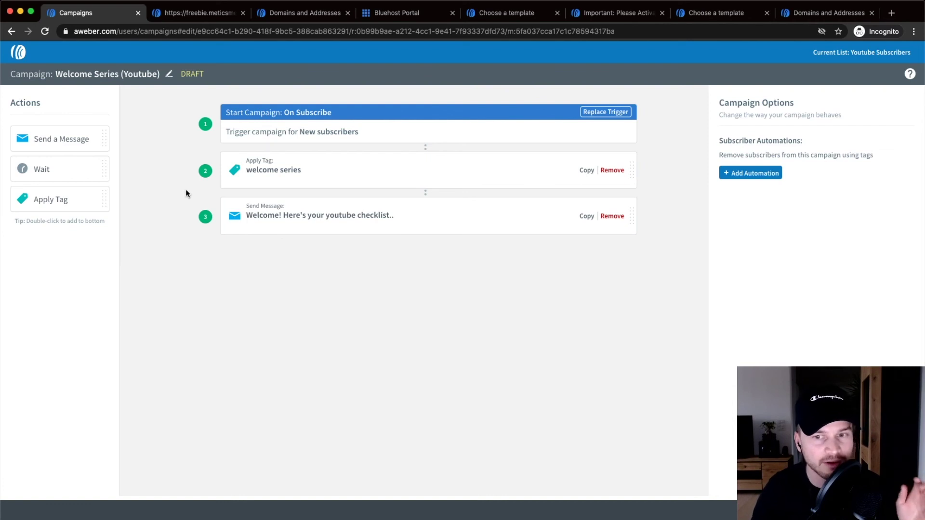
{"action": "left_click_drag", "start_coordinate": [43, 168], "coordinate": [377, 277]}
{"action": "left_click", "coordinate": [832, 161]}
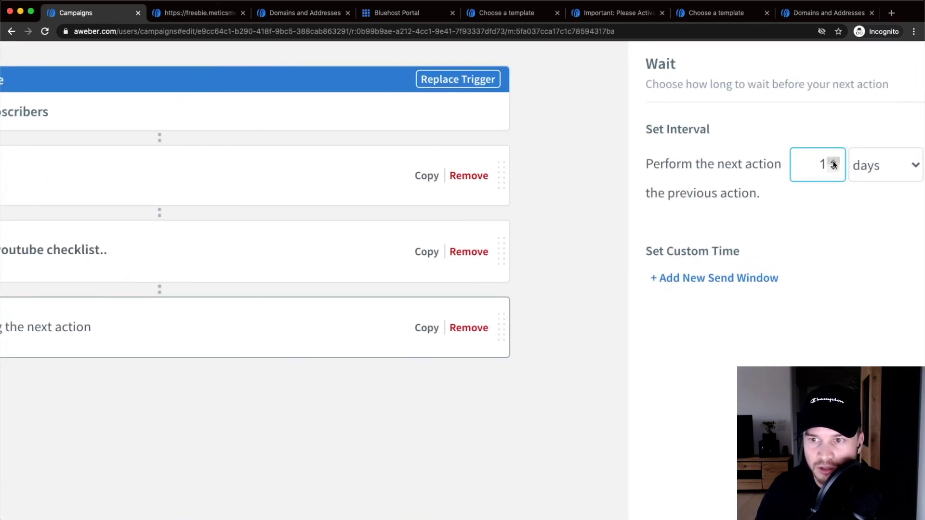
{"action": "left_click", "coordinate": [833, 164]}
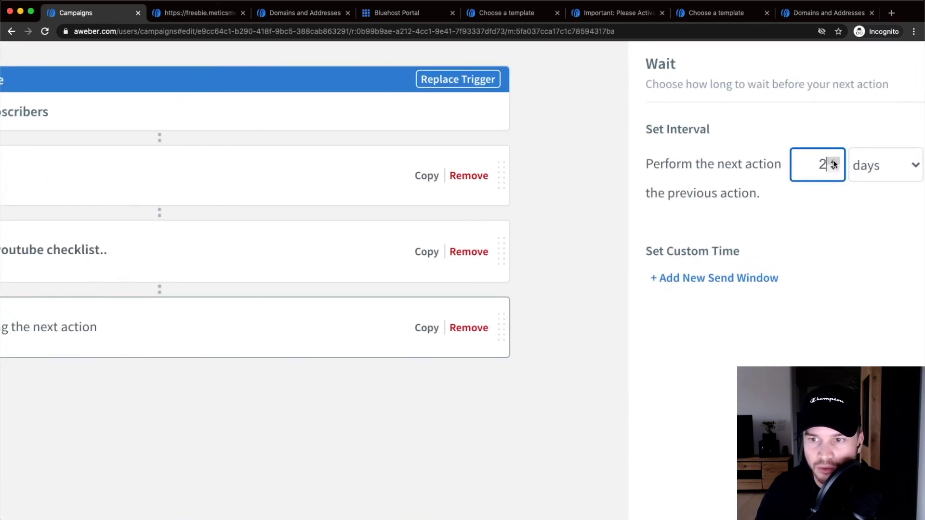
{"action": "left_click", "coordinate": [170, 446]}
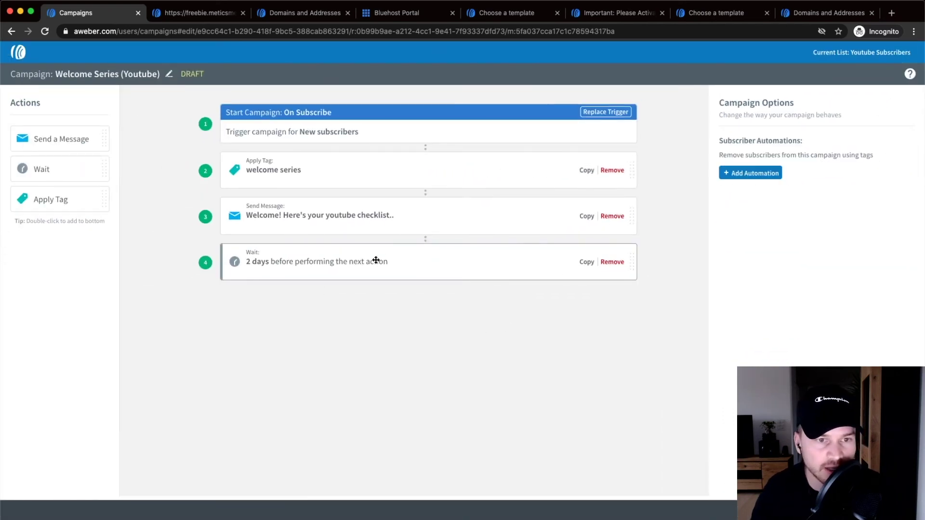
{"action": "left_click_drag", "start_coordinate": [60, 144], "coordinate": [425, 316]}
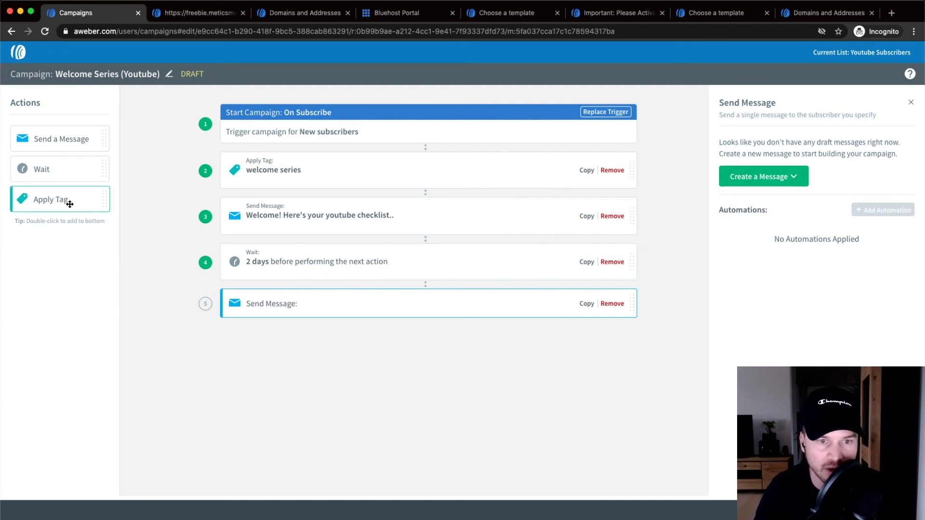
Step: Add a final tag step that removes the 'welcome series' tag
{"action": "left_click_drag", "start_coordinate": [53, 203], "coordinate": [377, 361]}
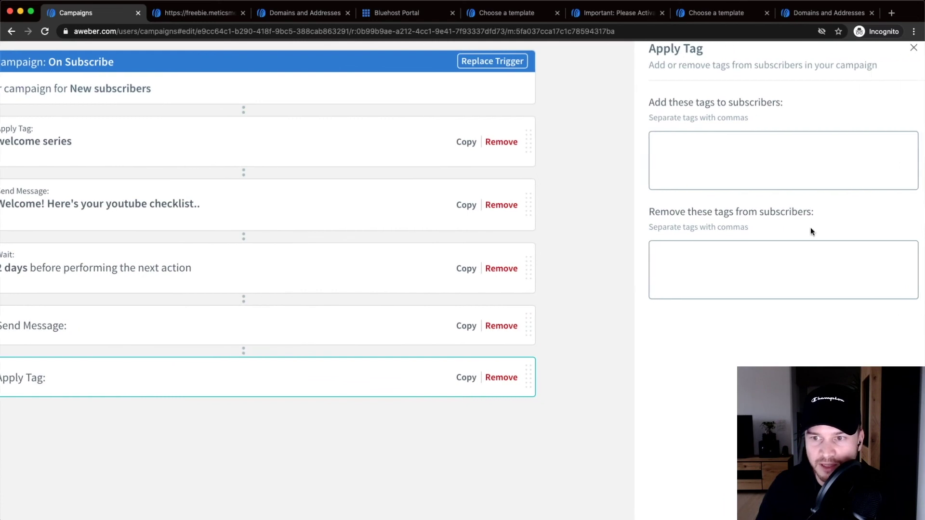
{"action": "scroll", "coordinate": [710, 262], "scroll_direction": "right", "scroll_amount": 1}
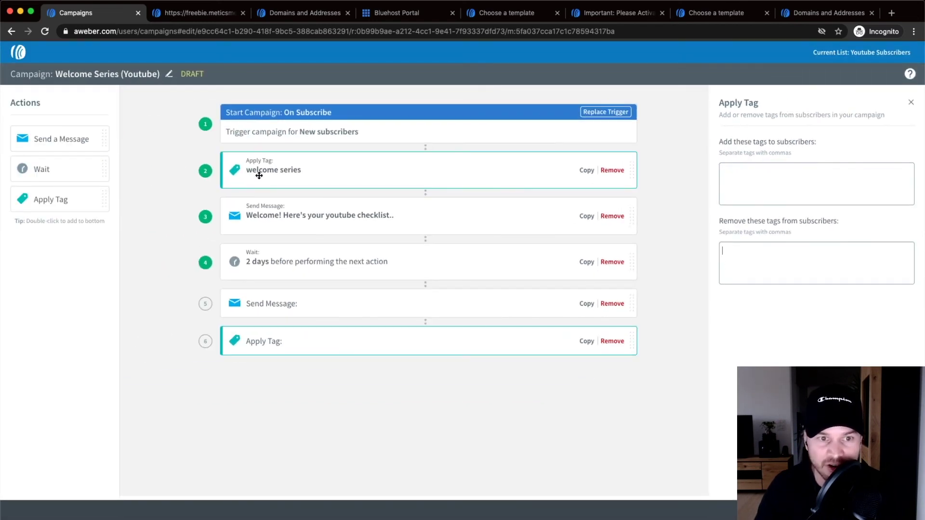
{"action": "left_click", "coordinate": [736, 249]}
{"action": "type", "text": "we"}
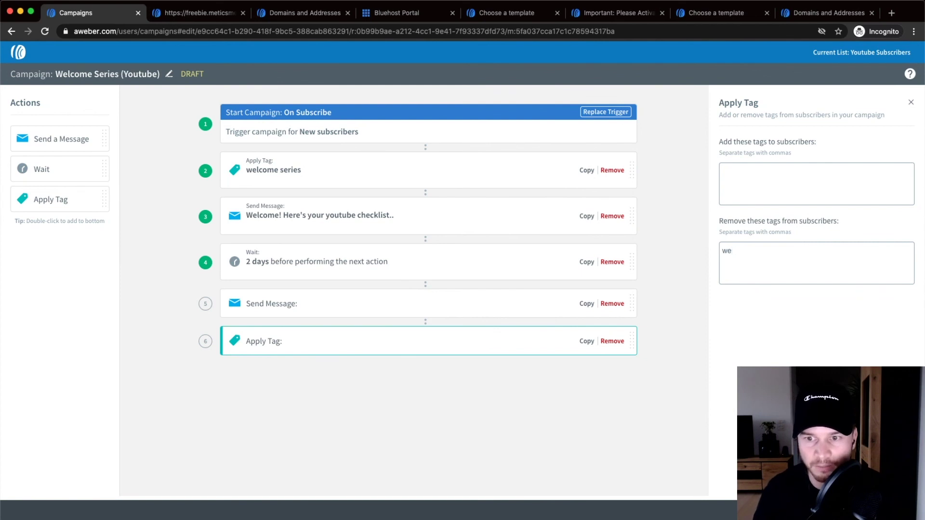
{"action": "type", "text": "lcome s"}
{"action": "type", "text": "er"}
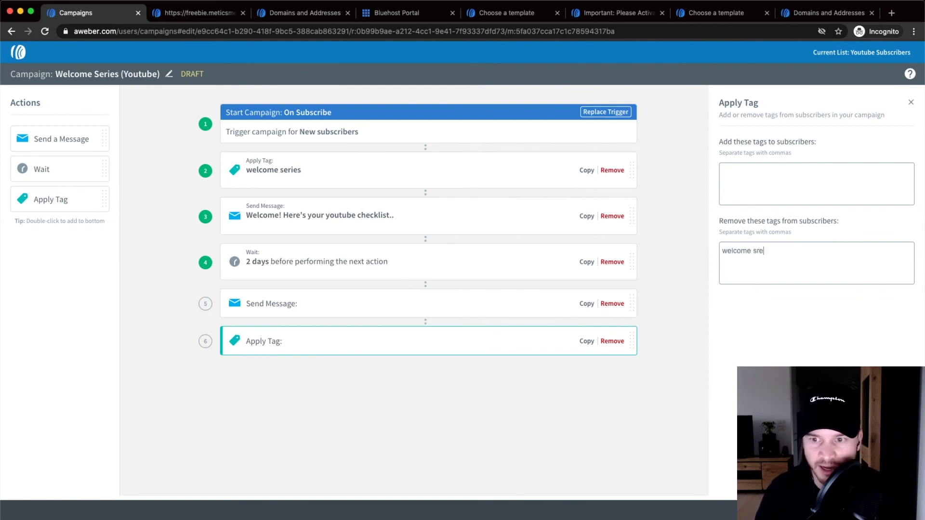
{"action": "type", "text": "eii"}
{"action": "key", "text": "BackSpace"}
{"action": "key", "text": "BackSpace"}
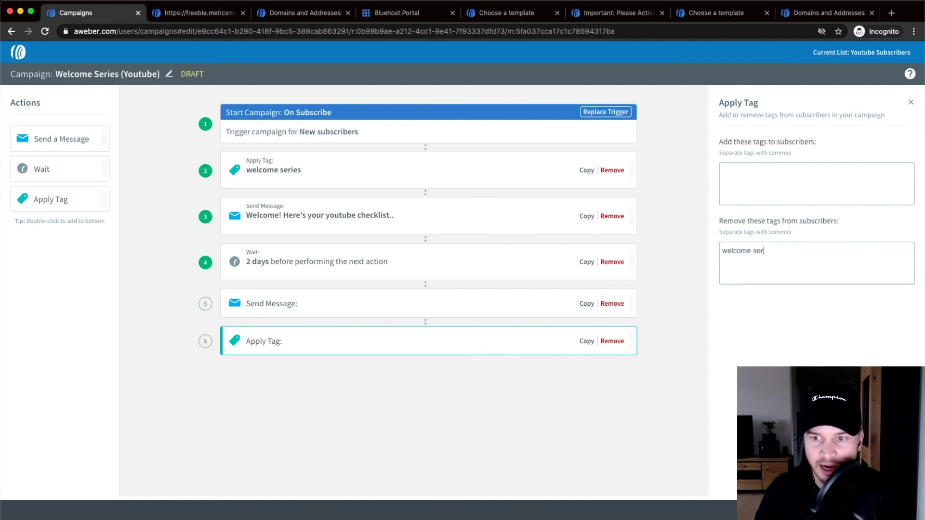
{"action": "type", "text": "ies"}
{"action": "key", "text": "Return"}
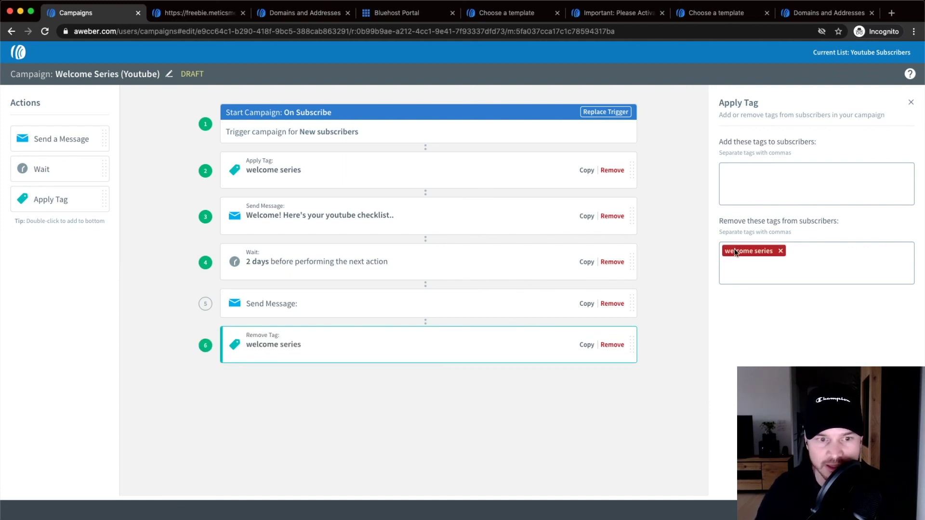
{"action": "left_click", "coordinate": [530, 393]}
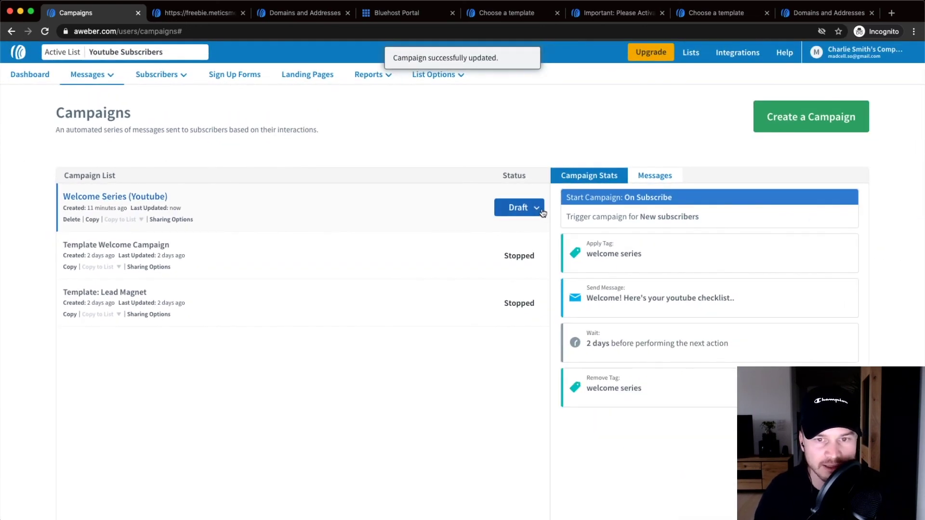
Step: Change the campaign status from Draft to Active
{"action": "left_click", "coordinate": [542, 212]}
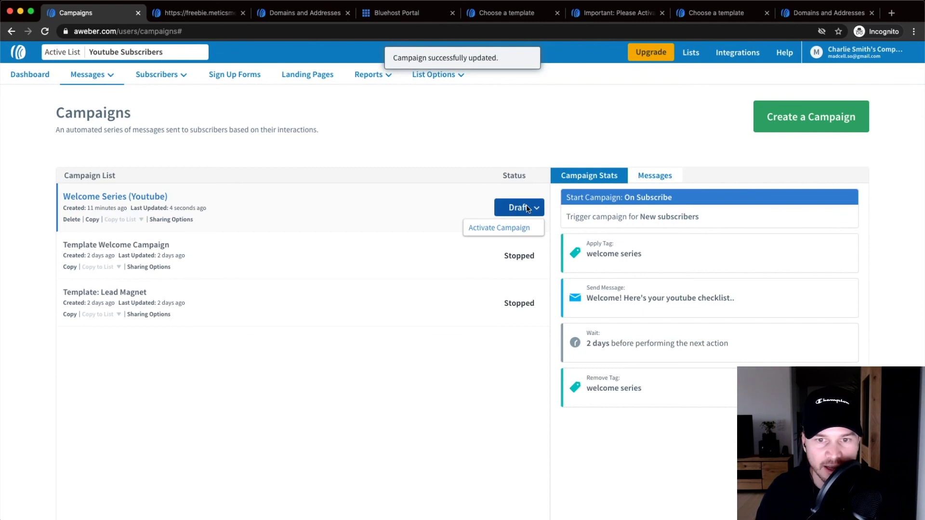
{"action": "left_click", "coordinate": [528, 208]}
{"action": "left_click", "coordinate": [529, 208]}
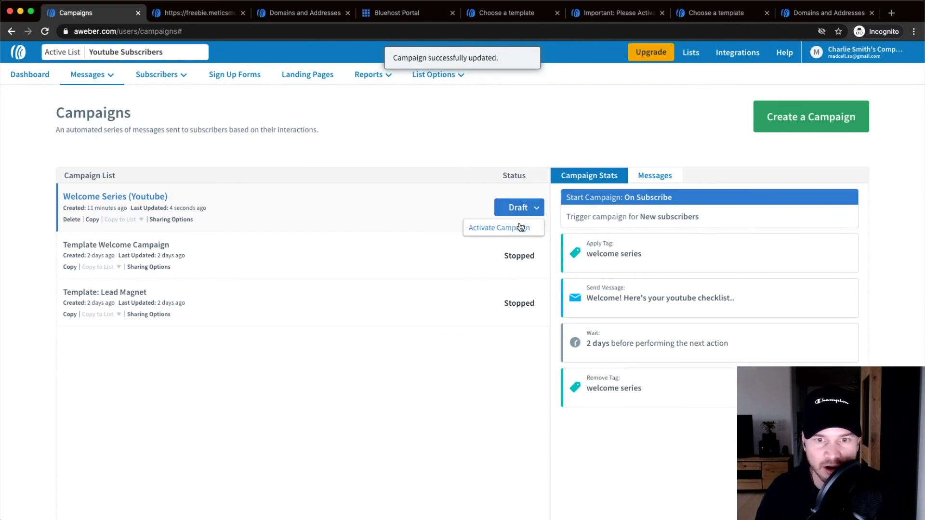
{"action": "left_click", "coordinate": [518, 228]}
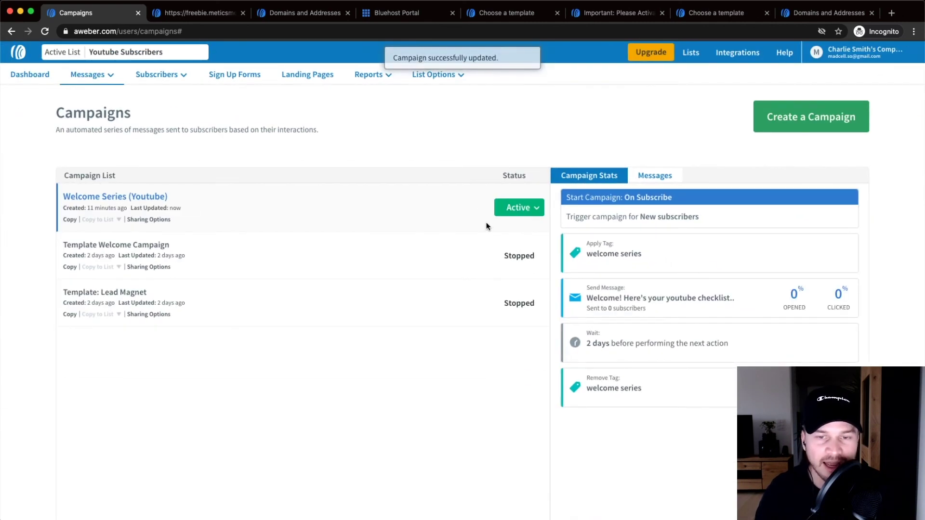